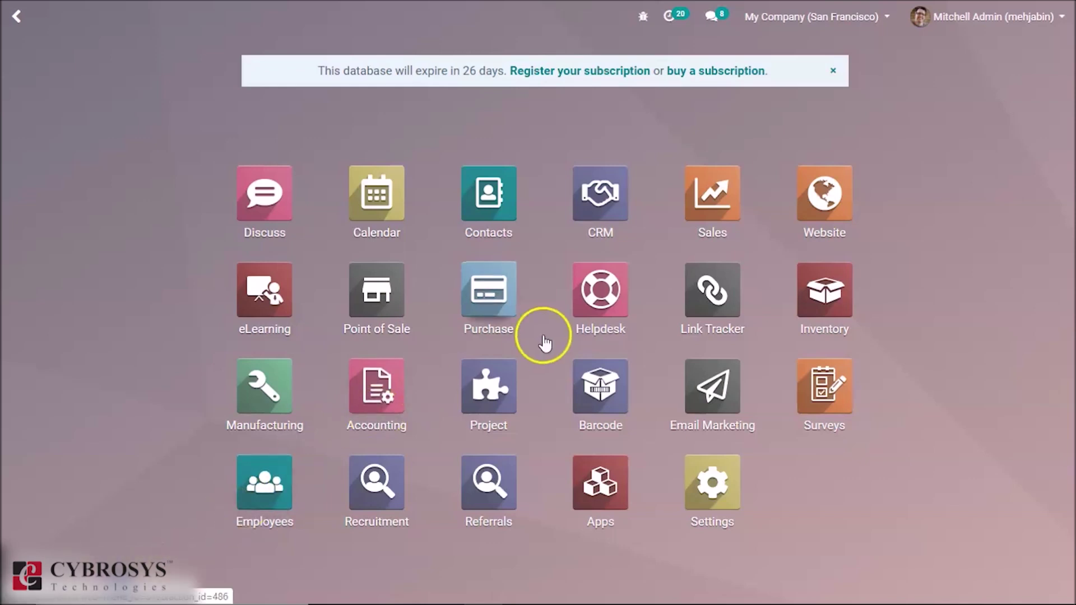
# In Inventory Settings, confirm Storage Locations and Multi-Step Routes are enabled under Warehouse.
pyautogui.click(803, 298)
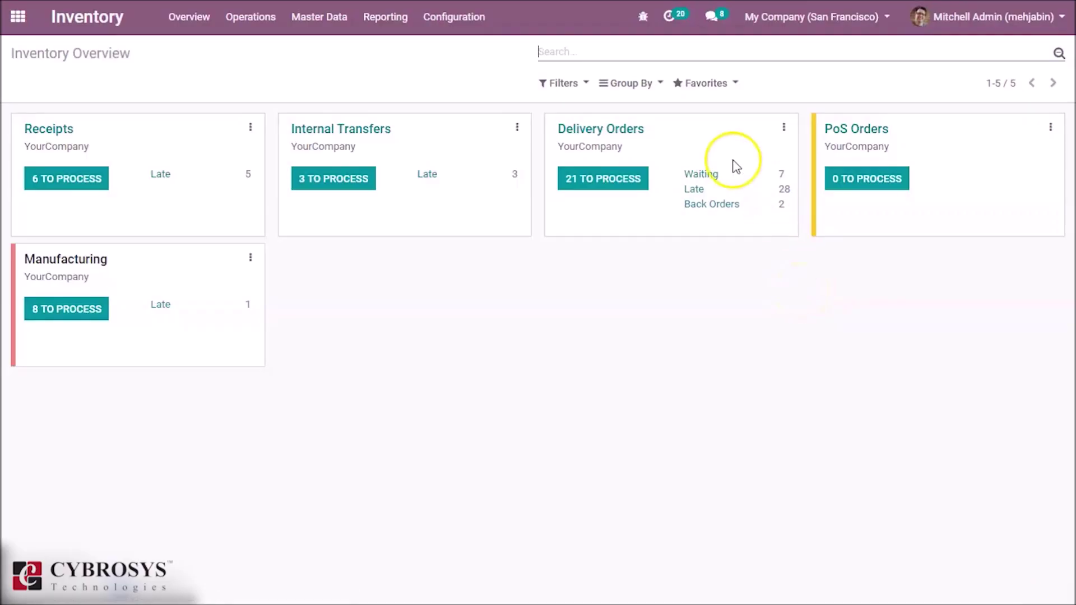
pyautogui.click(459, 18)
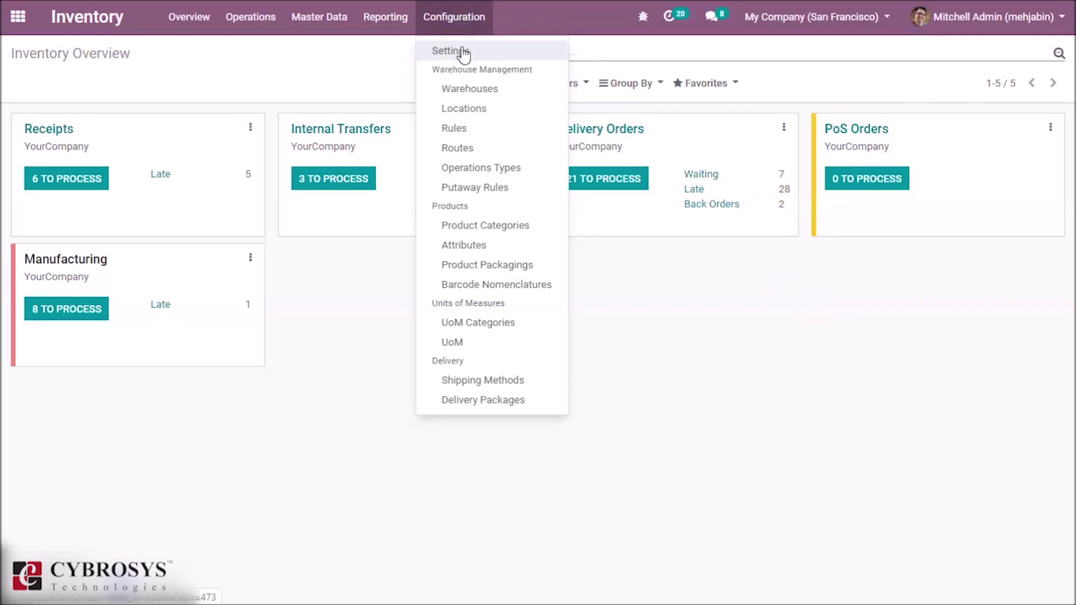
pyautogui.click(461, 54)
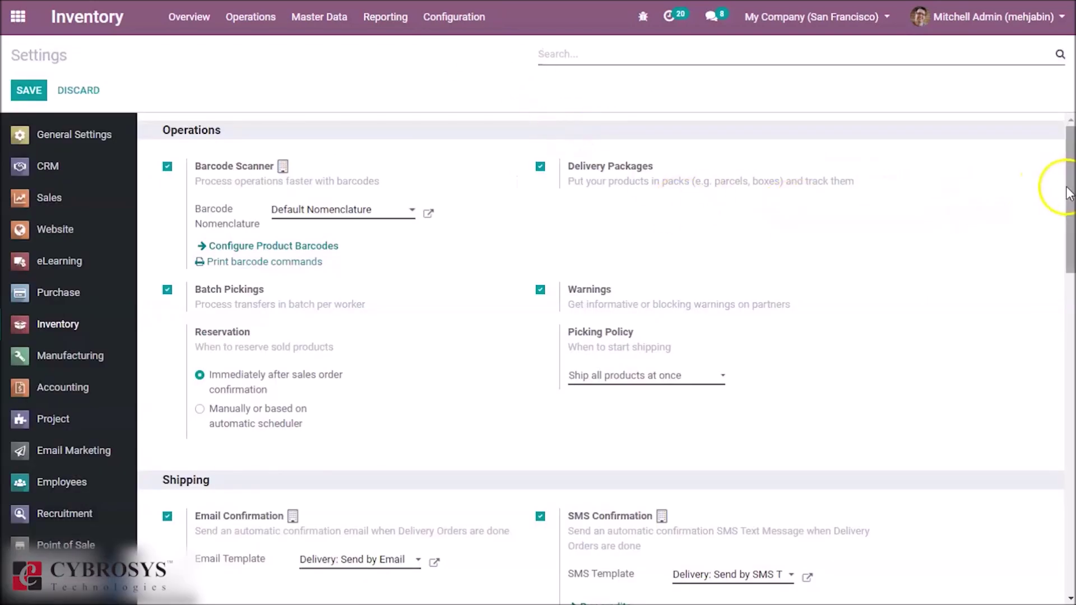
pyautogui.moveTo(1068, 193); pyautogui.dragTo(1058, 503)
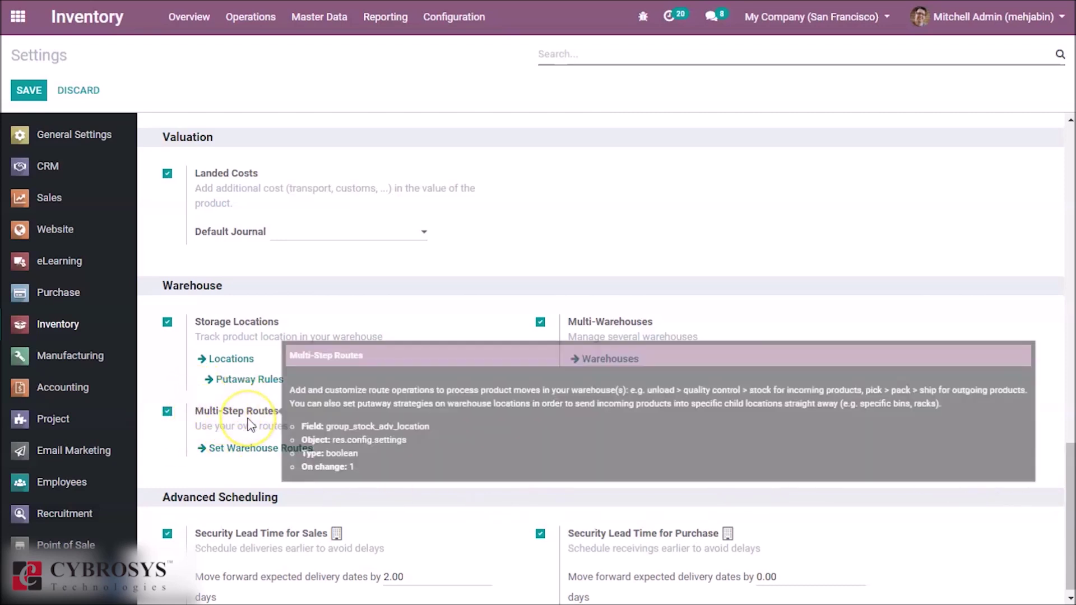
pyautogui.moveTo(281, 418)
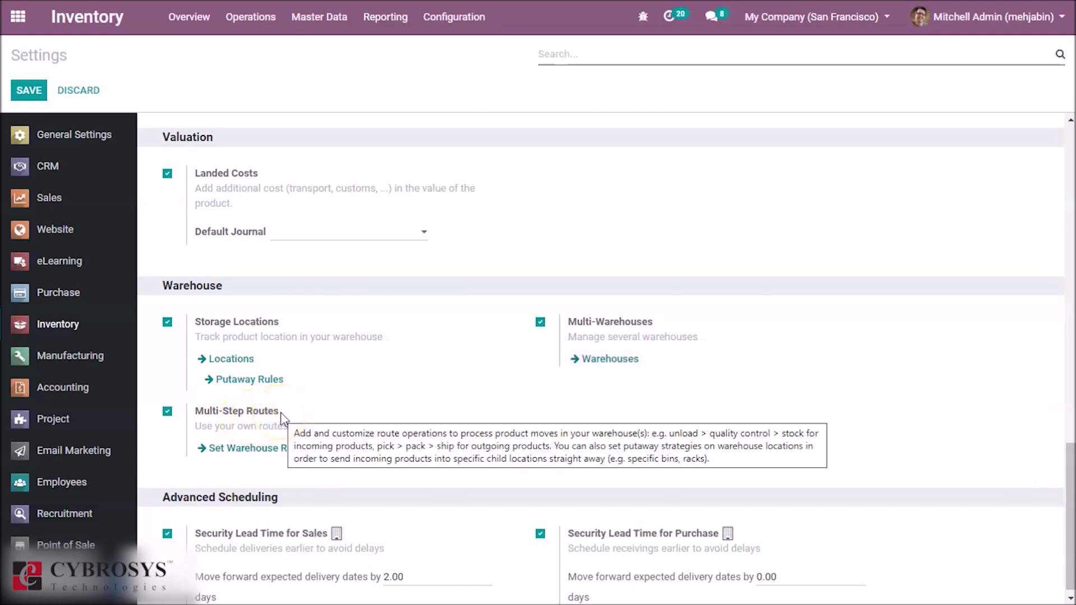
pyautogui.moveTo(239, 428)
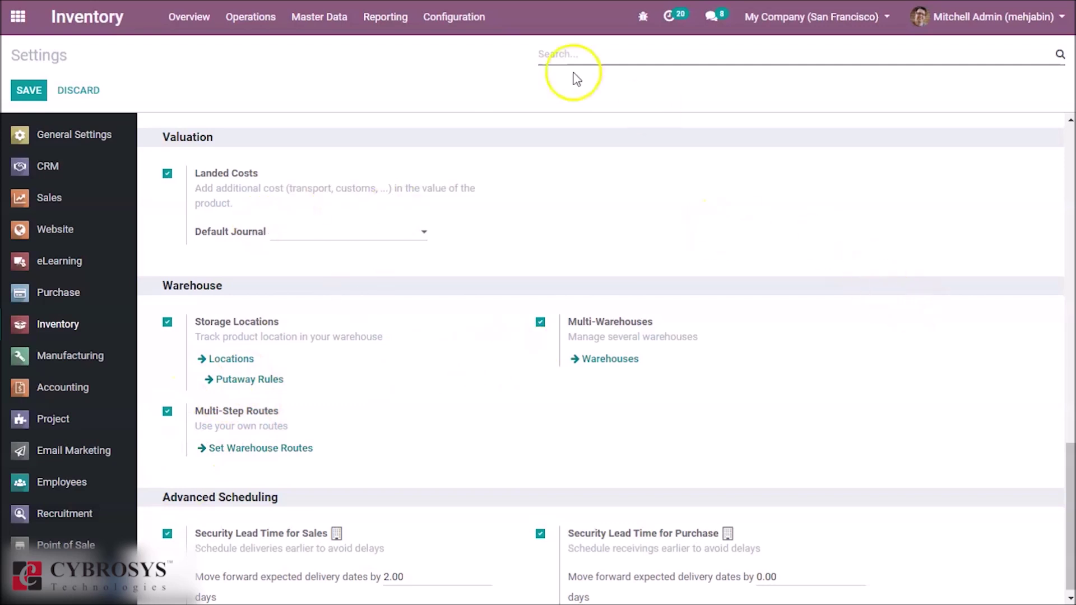
# View the existing putaway rules for demo pro 1 and demo pro 2.
pyautogui.click(465, 22)
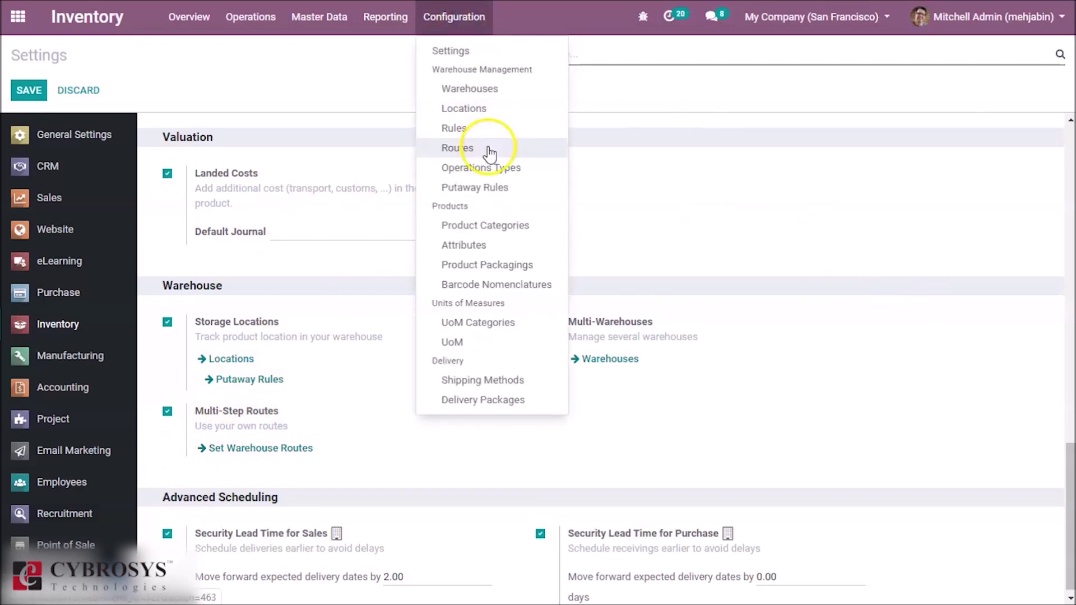
pyautogui.click(487, 190)
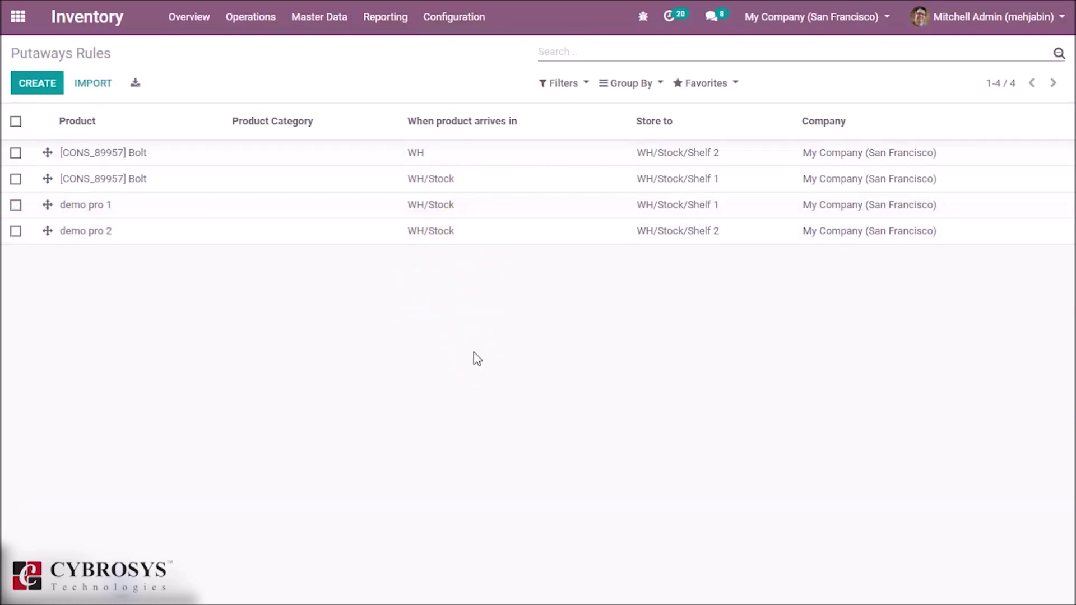
pyautogui.click(471, 338)
# Go to the Products catalogue and start a new product record.
pyautogui.click(323, 35)
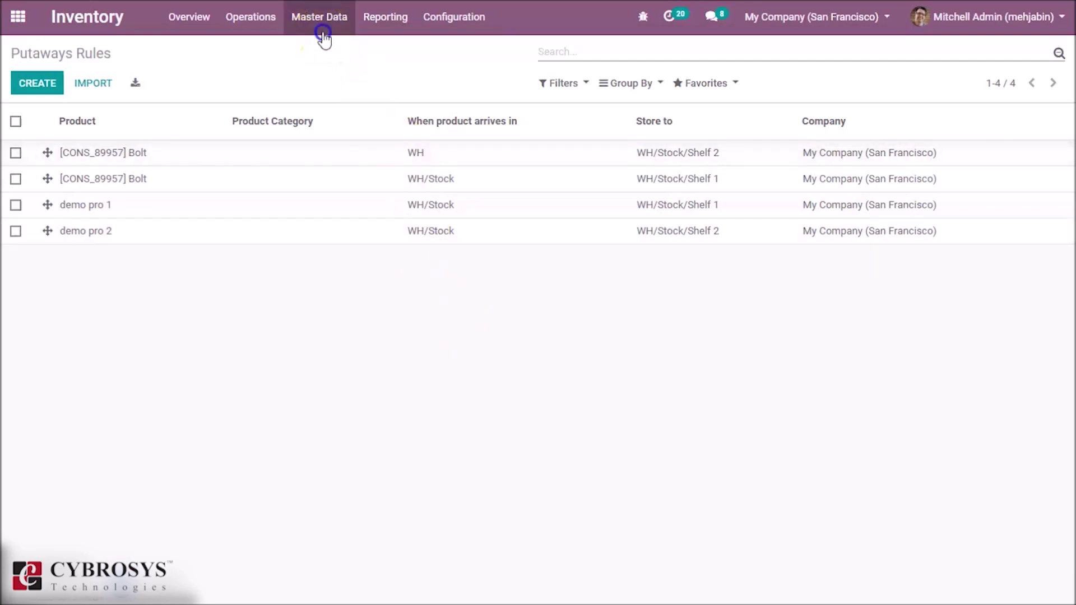
pyautogui.click(324, 38)
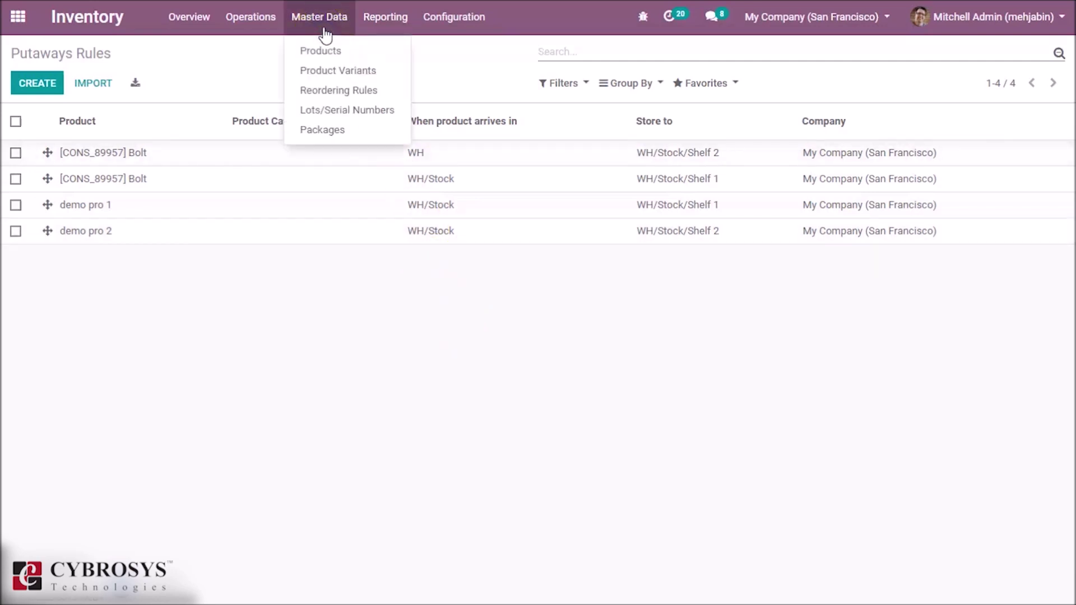
pyautogui.click(323, 48)
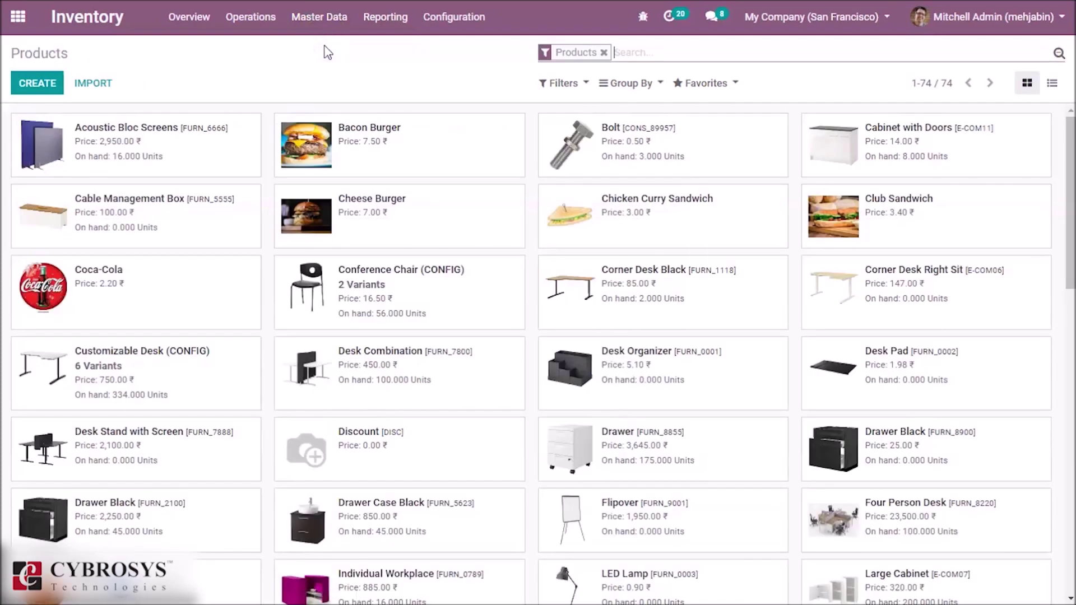
pyautogui.click(31, 87)
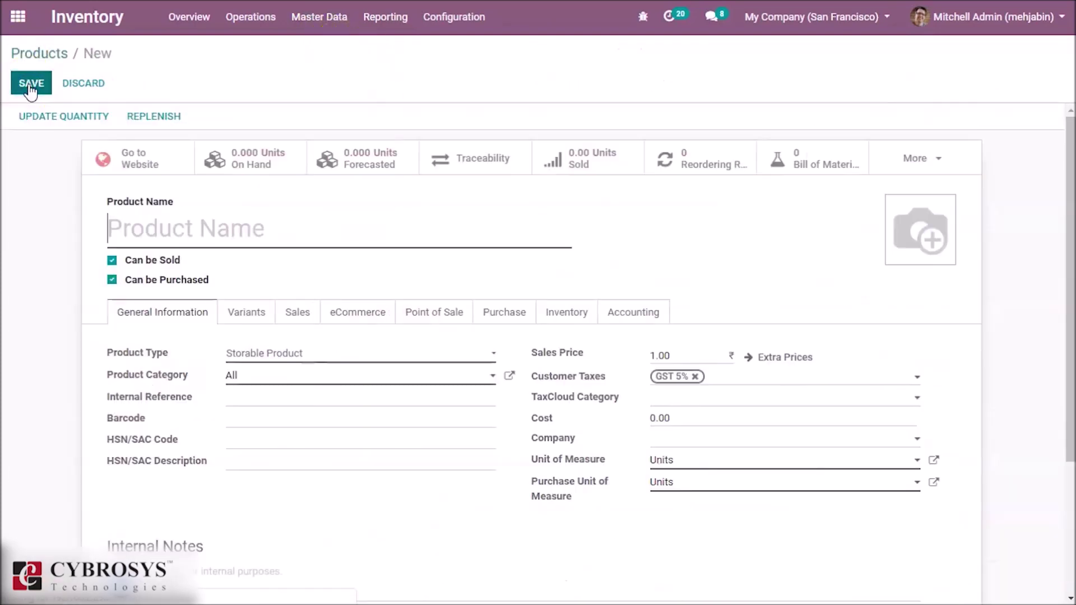
# Save a new storable product named 'demo product 1', then start another product.
pyautogui.click(141, 227)
pyautogui.write('de')
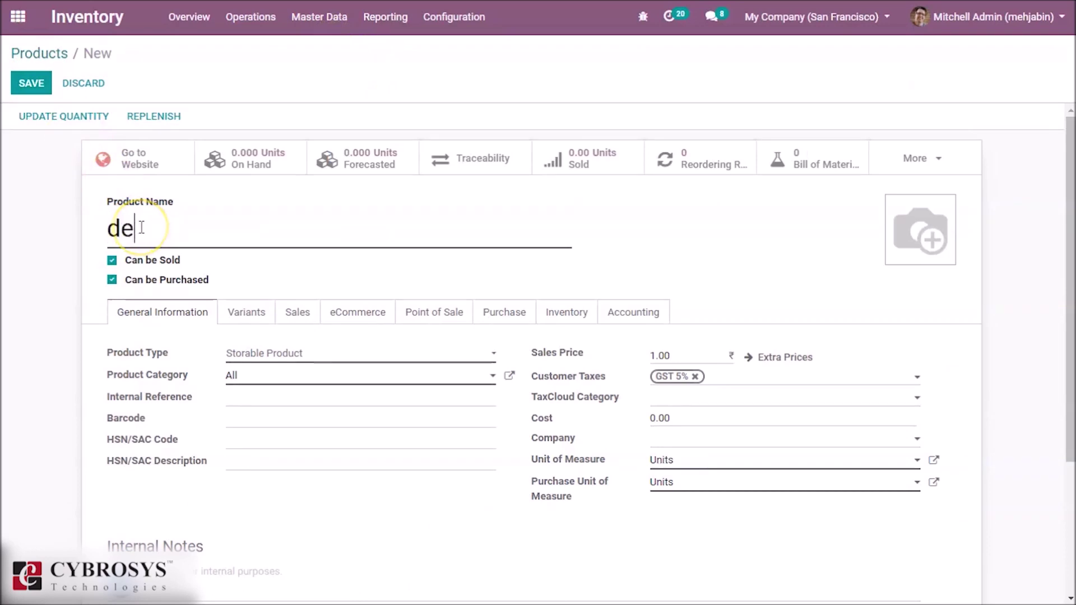
pyautogui.write('mo product')
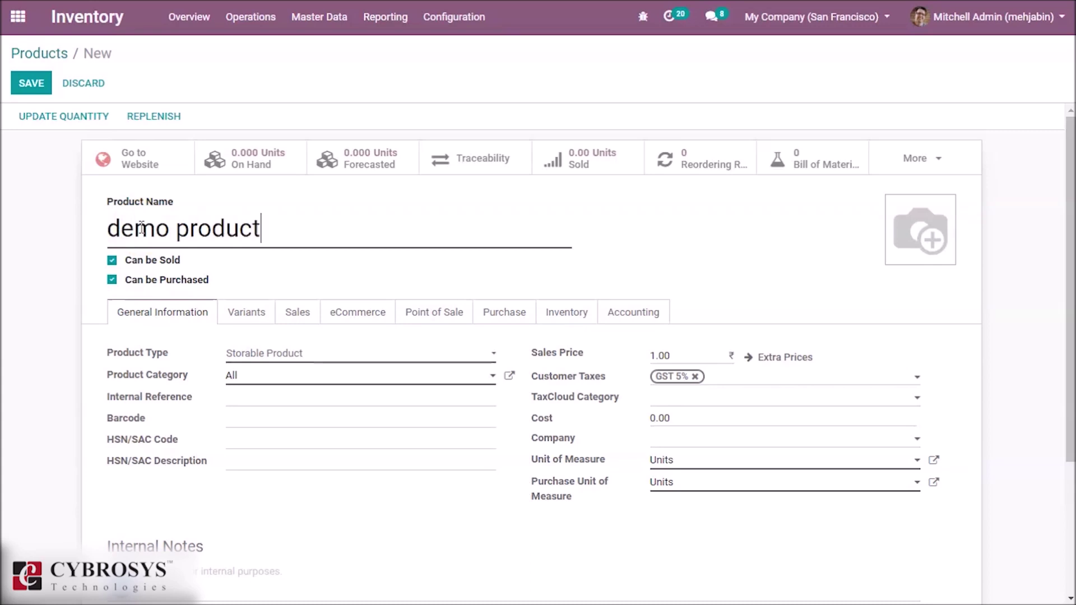
pyautogui.write('1')
pyautogui.press('BackSpace')
pyautogui.write('1')
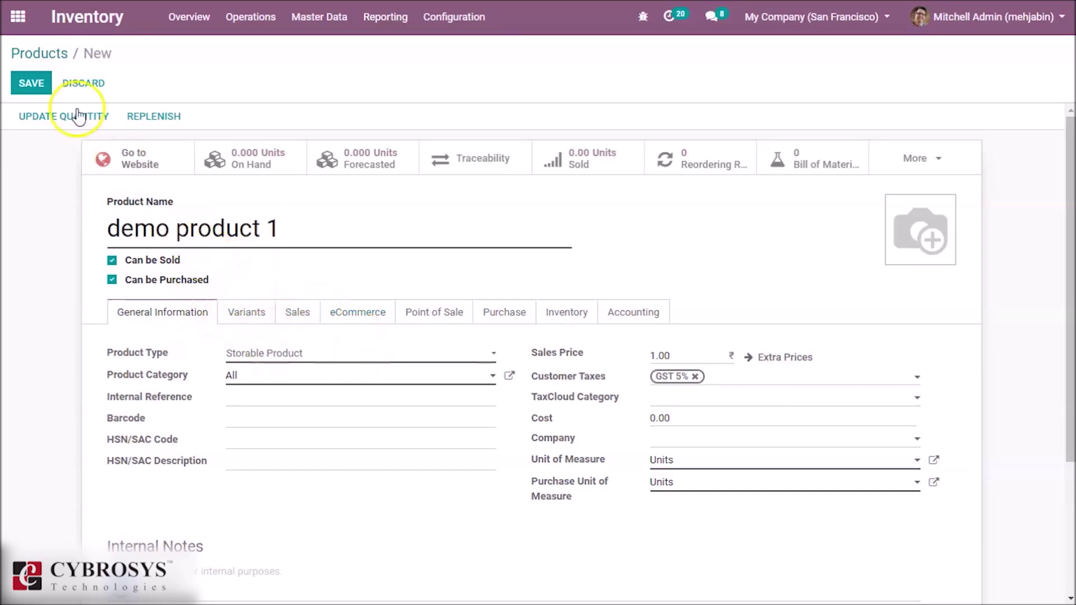
pyautogui.click(23, 85)
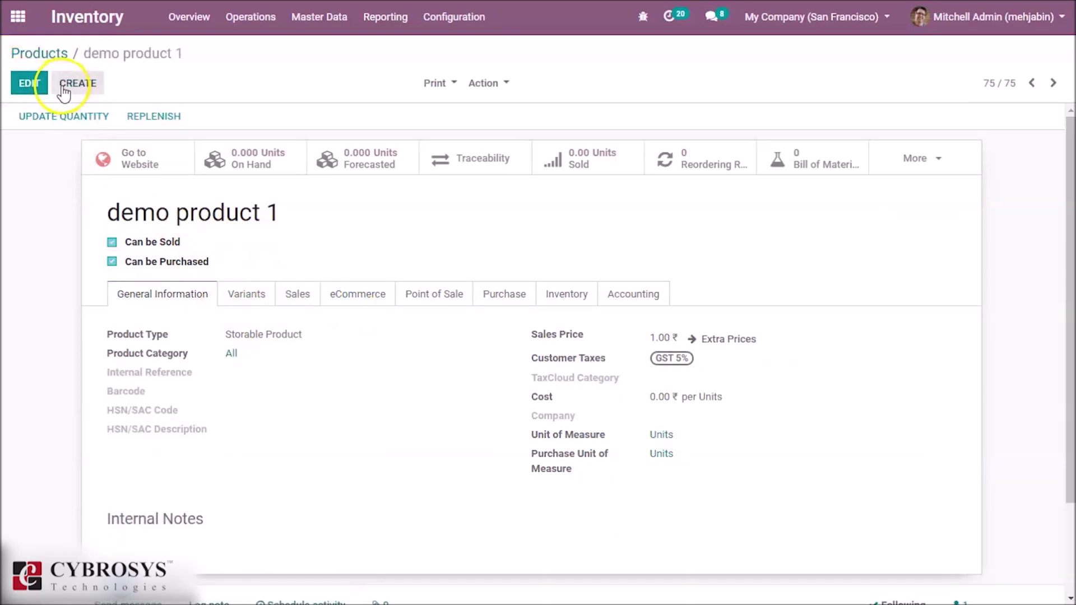
pyautogui.click(63, 89)
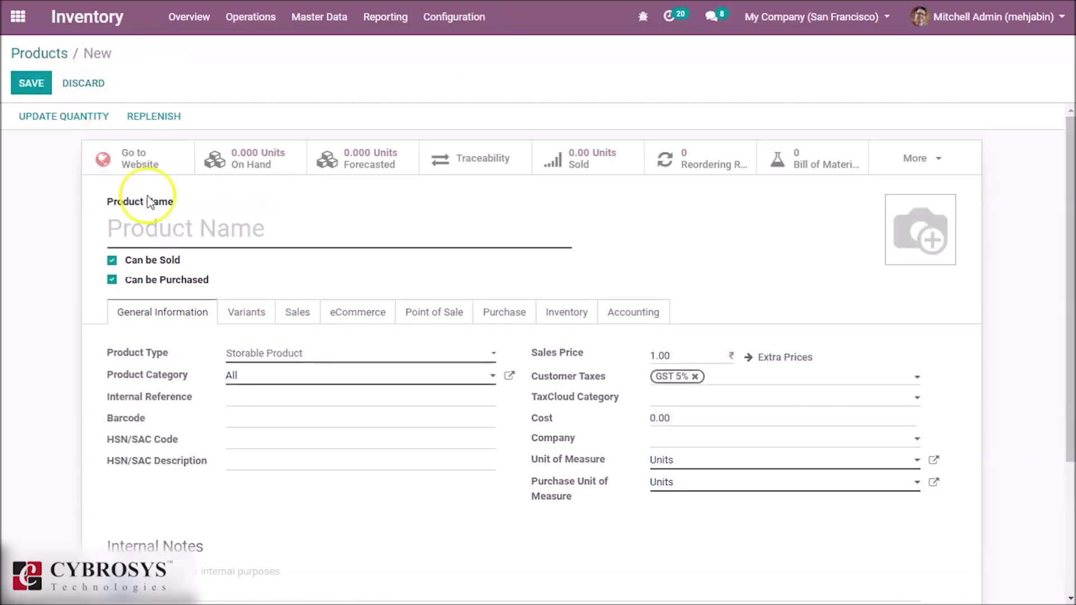
# Name the new product 'product 2' and save it.
pyautogui.click(148, 224)
pyautogui.write('p')
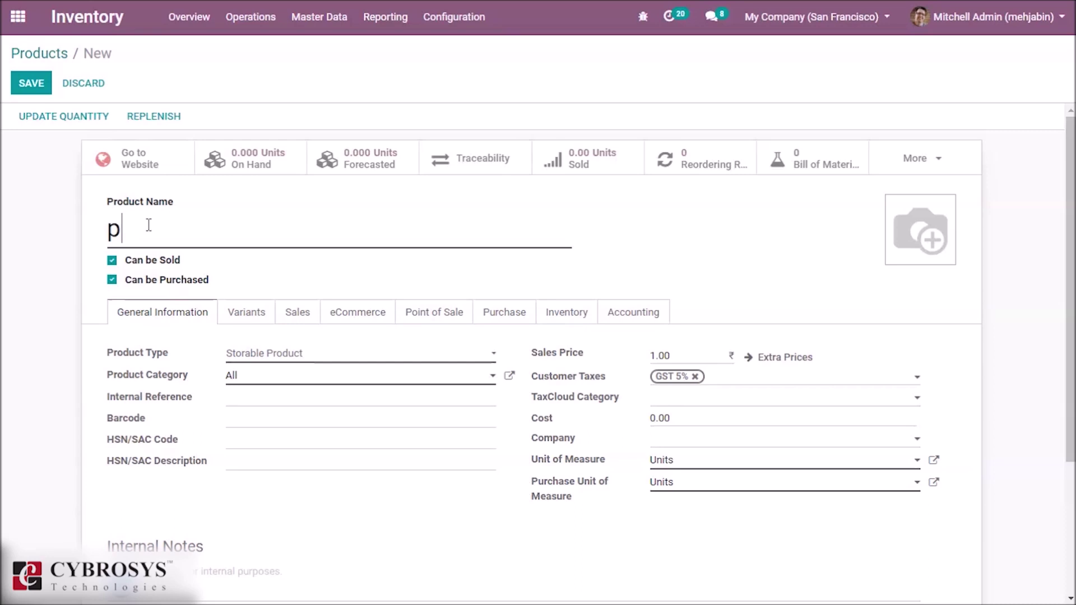
pyautogui.write('roduct2')
pyautogui.press('BackSpace')
pyautogui.write('2')
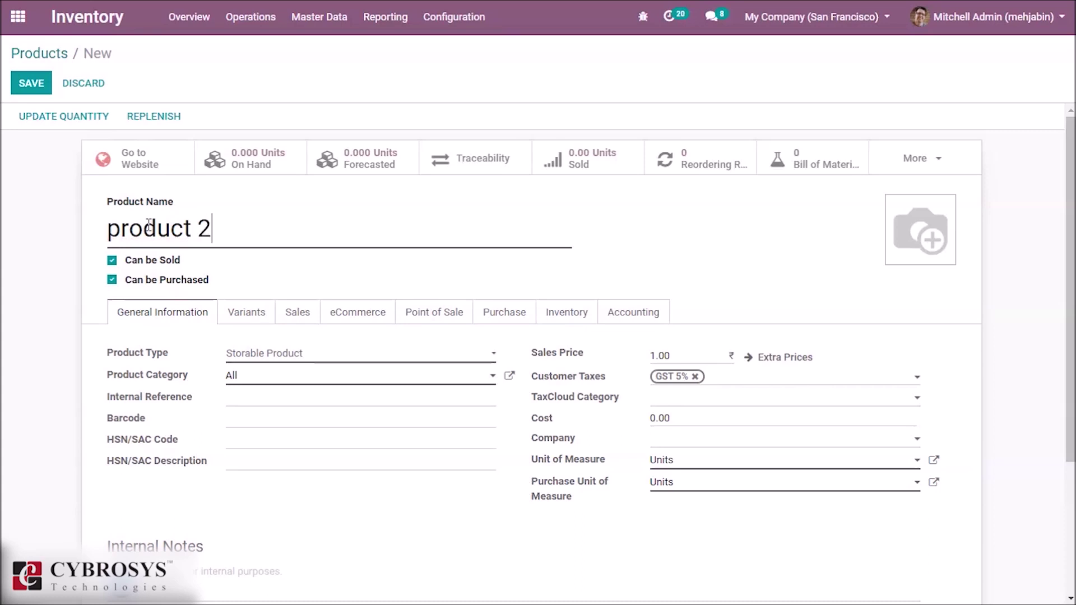
pyautogui.click(34, 80)
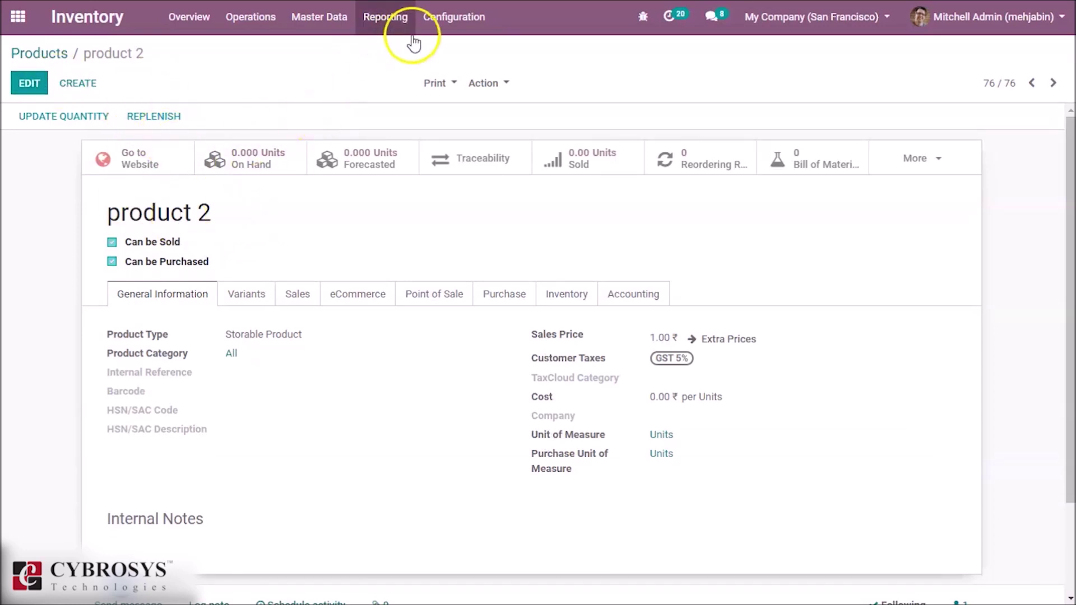
# Create a putaway rule routing demo product 1 from WH/Stock to WH/Stock/Shelf 1.
pyautogui.click(449, 17)
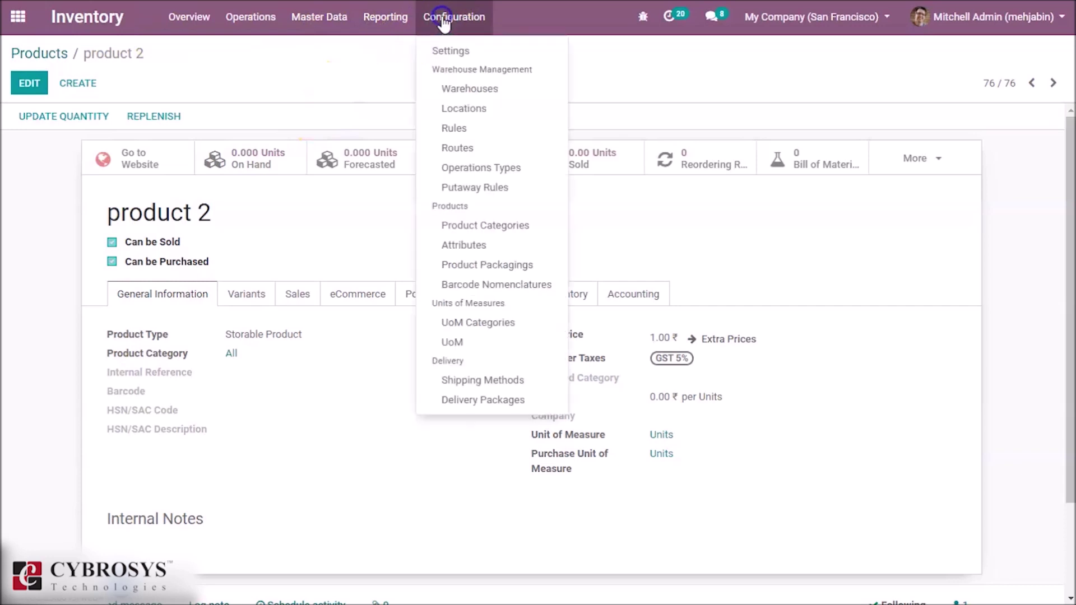
pyautogui.click(472, 188)
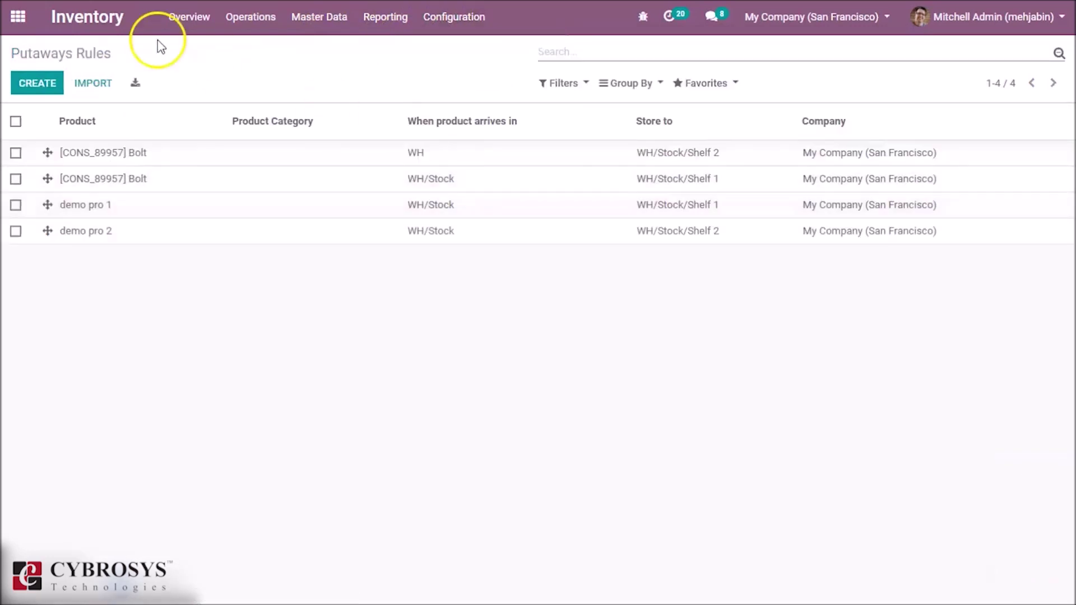
pyautogui.click(44, 83)
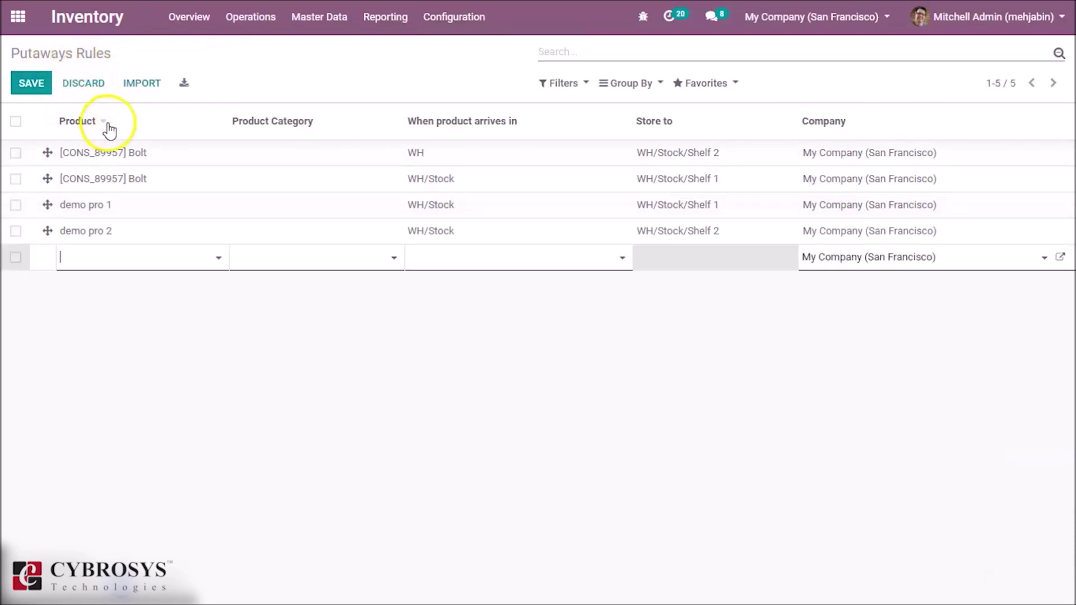
pyautogui.moveTo(110, 134)
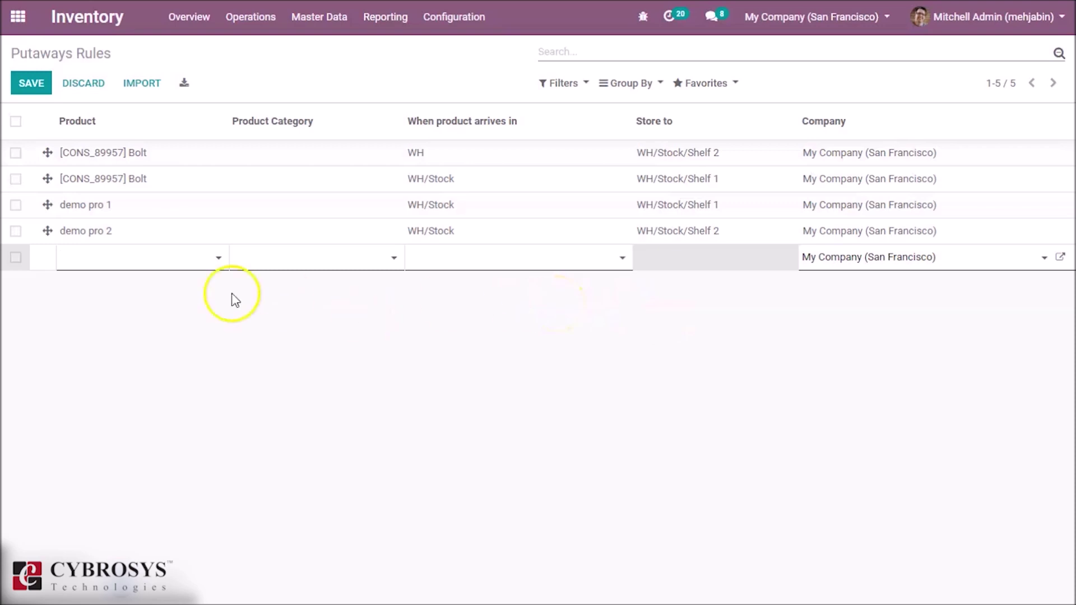
pyautogui.click(134, 268)
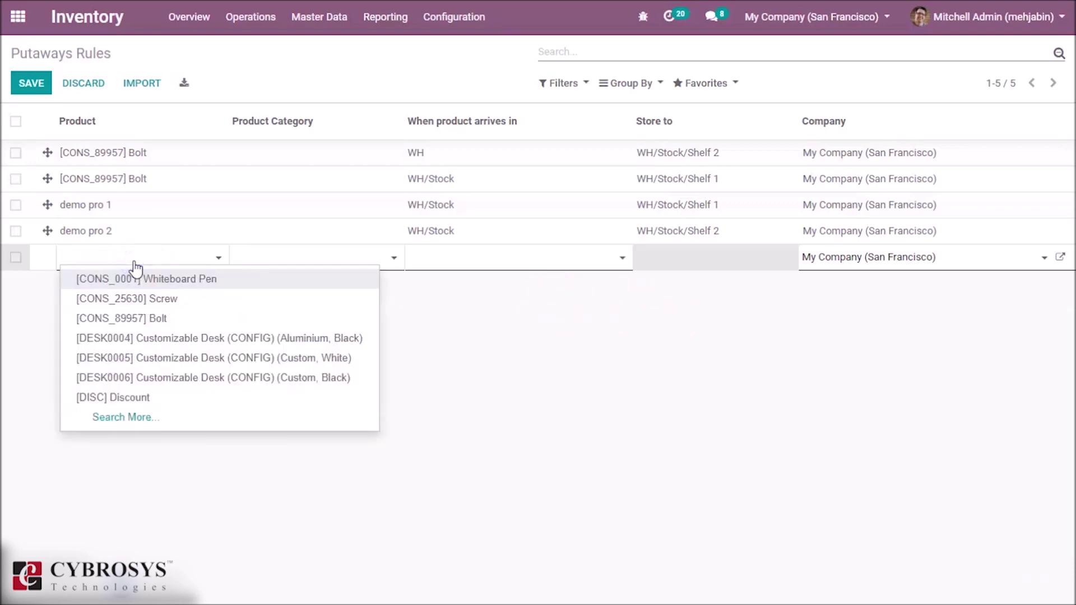
pyautogui.write('de')
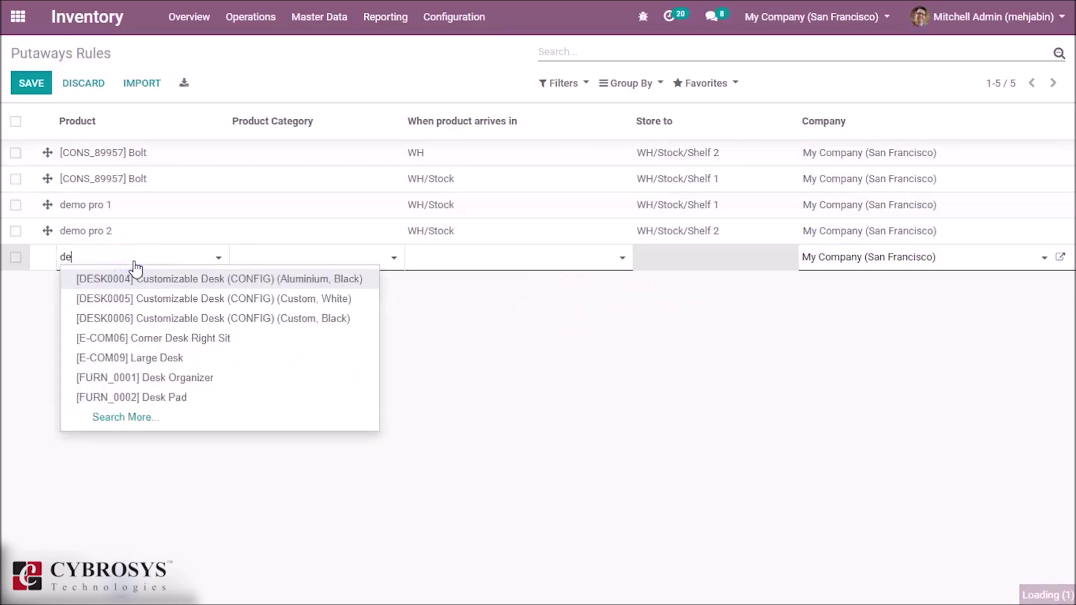
pyautogui.write('m')
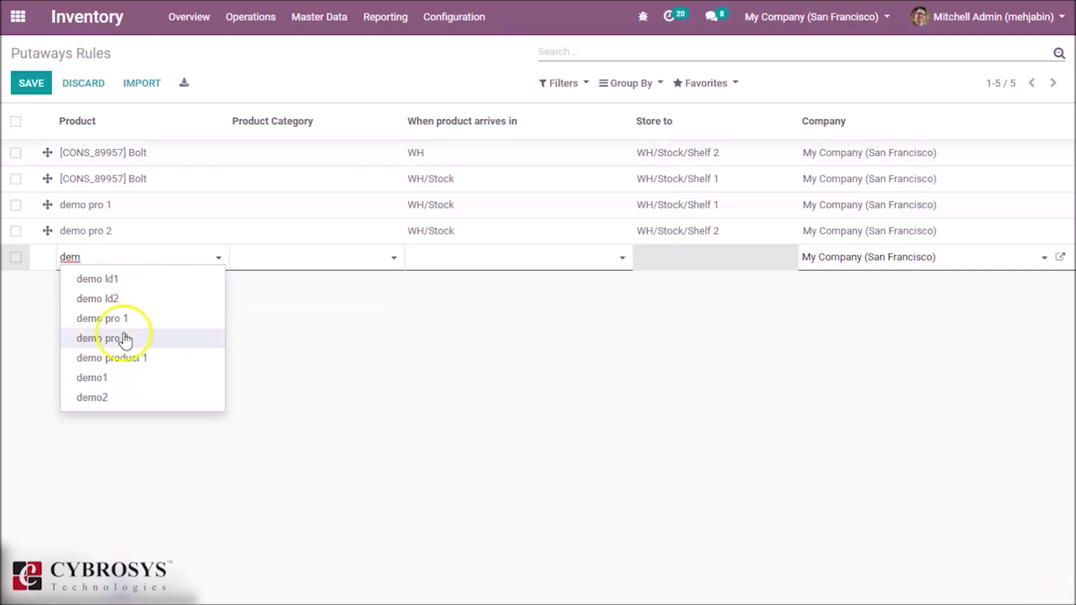
pyautogui.click(120, 358)
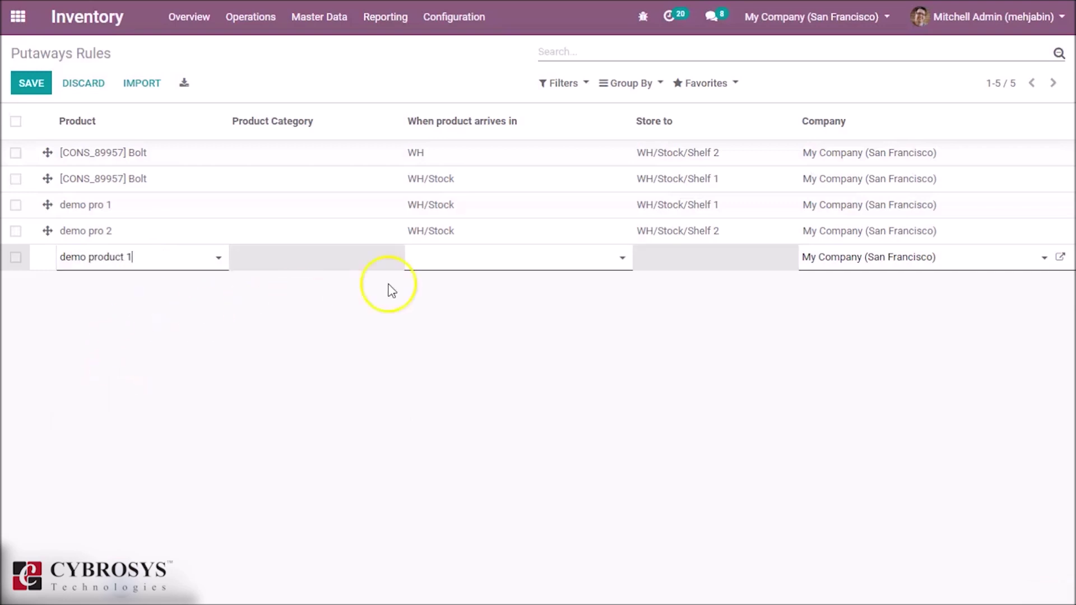
pyautogui.click(447, 264)
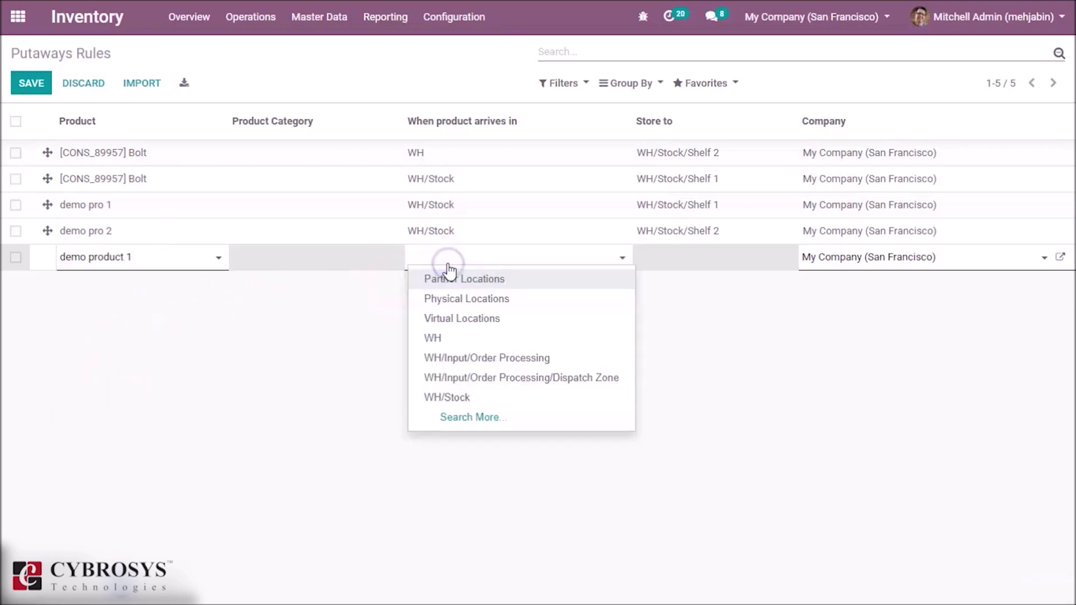
pyautogui.click(458, 410)
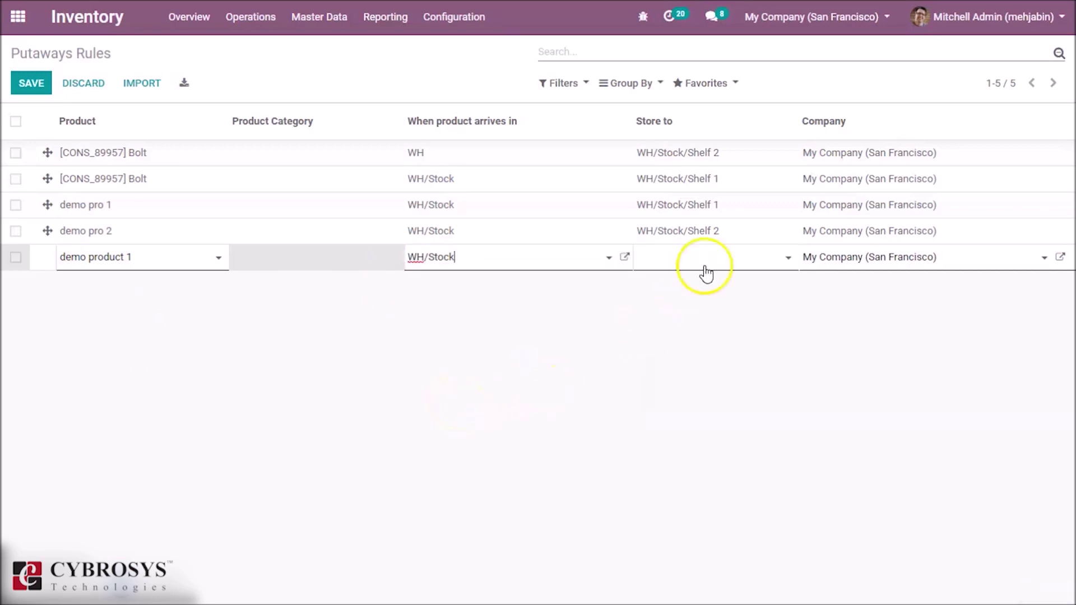
pyautogui.click(713, 265)
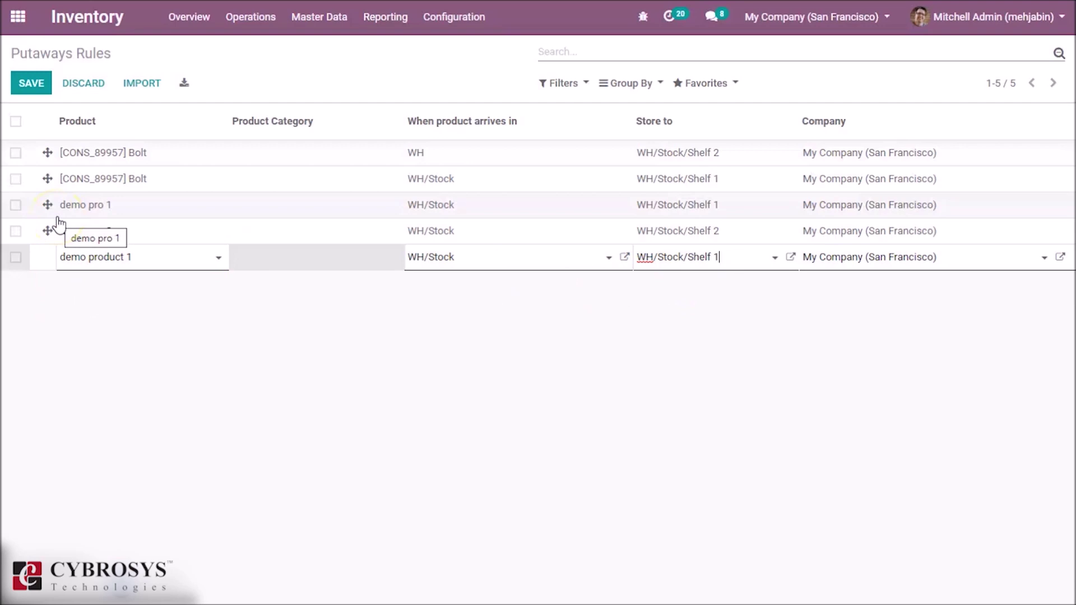
pyautogui.click(31, 90)
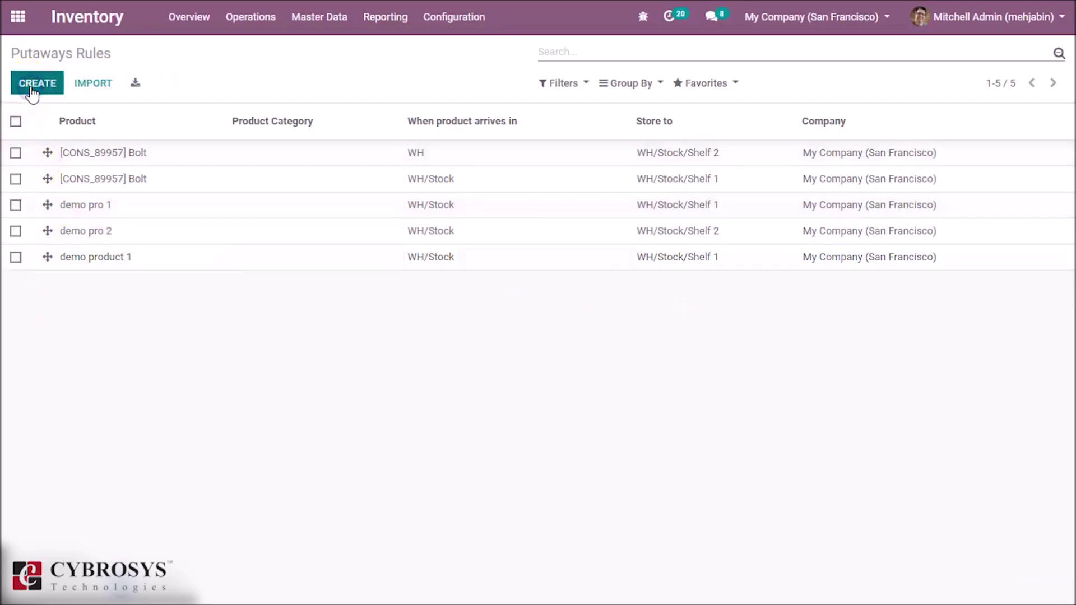
# Create a putaway rule routing product 2 from WH/Stock to WH/Stock/Shelf 2.
pyautogui.click(35, 85)
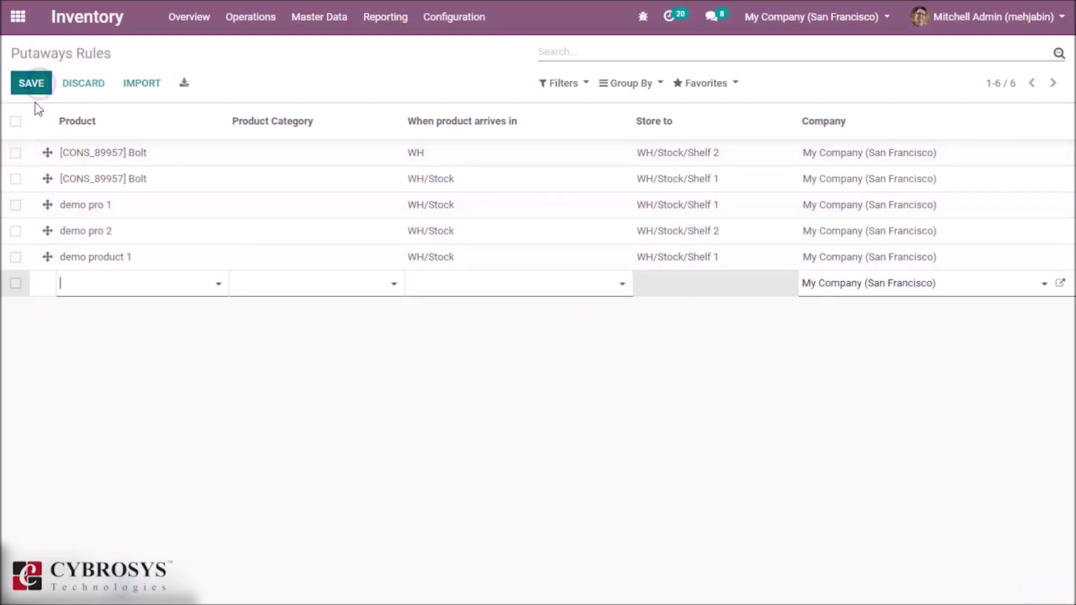
pyautogui.click(67, 282)
pyautogui.write('p')
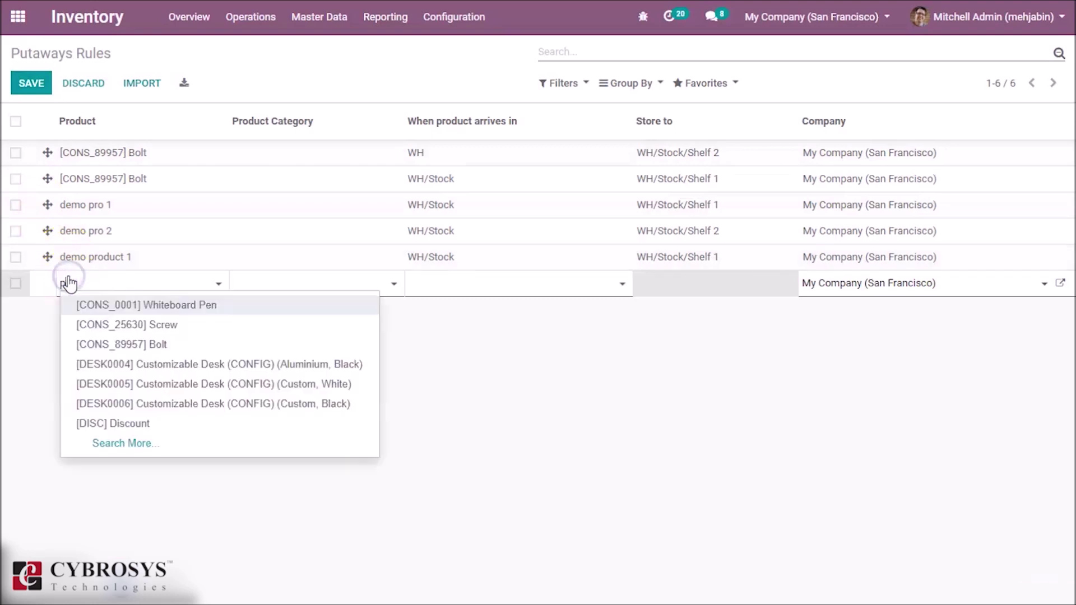
pyautogui.write('ro')
pyautogui.click(95, 364)
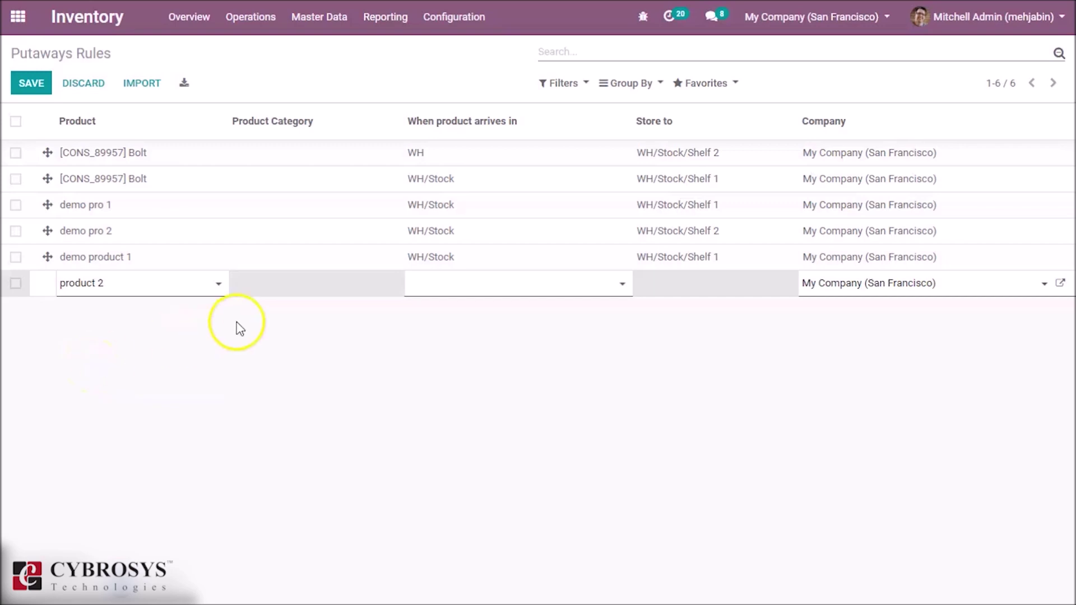
pyautogui.click(463, 290)
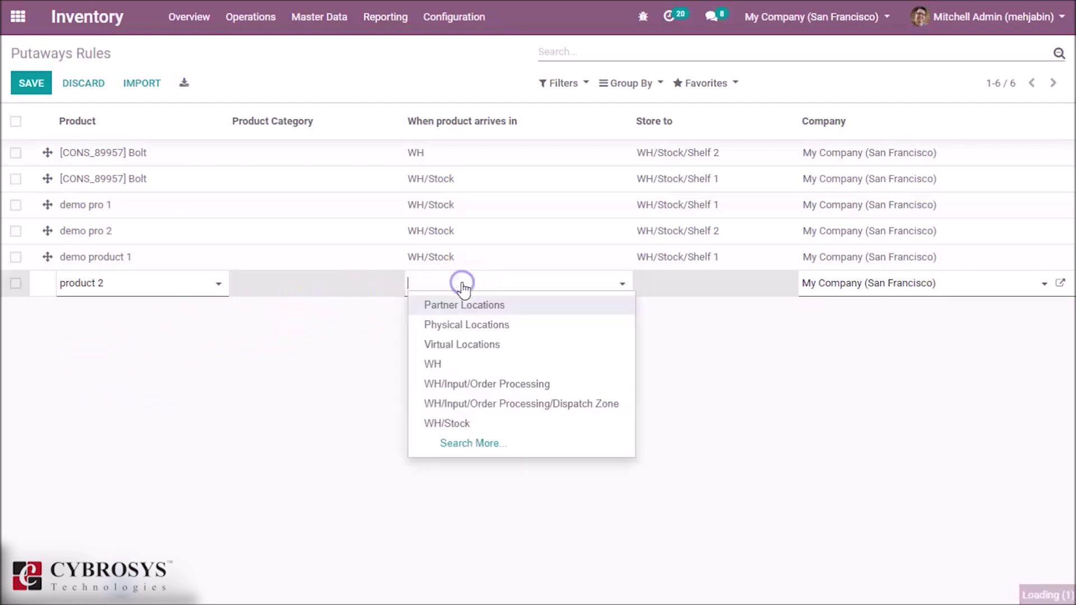
pyautogui.click(472, 434)
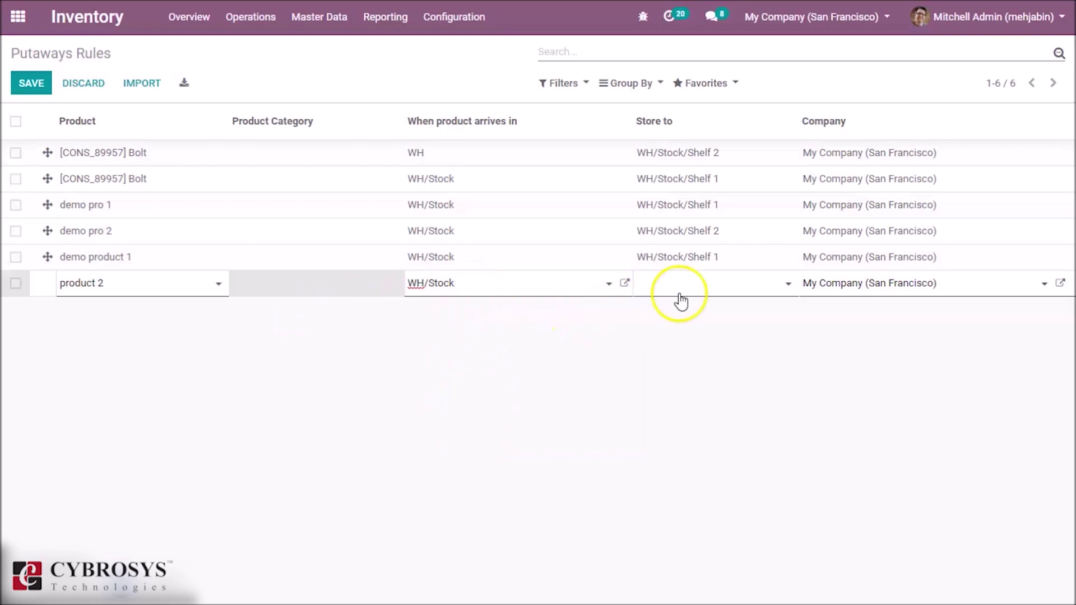
pyautogui.click(709, 290)
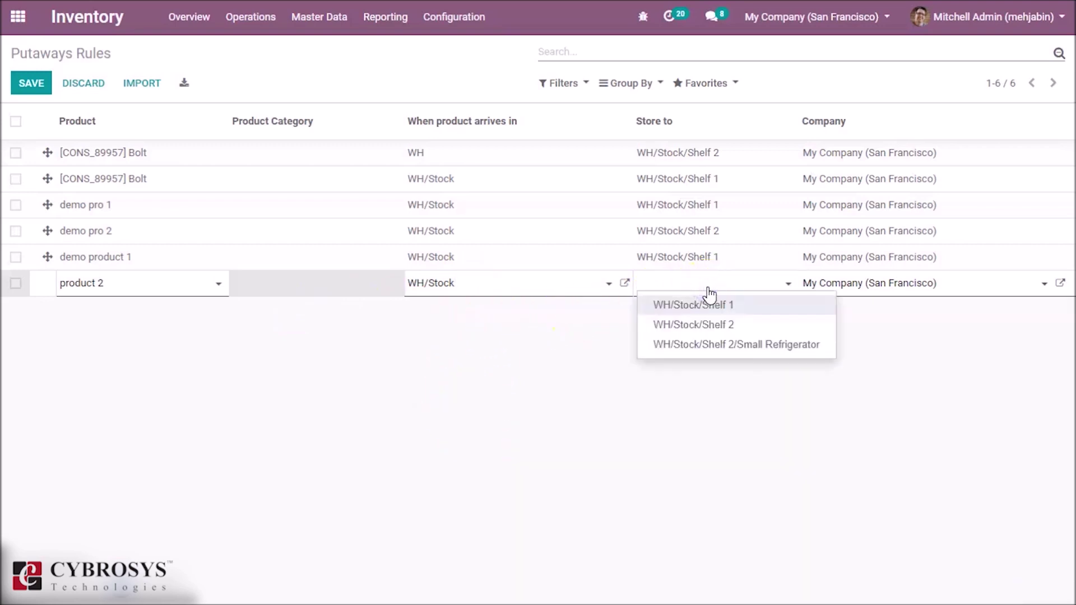
pyautogui.click(695, 329)
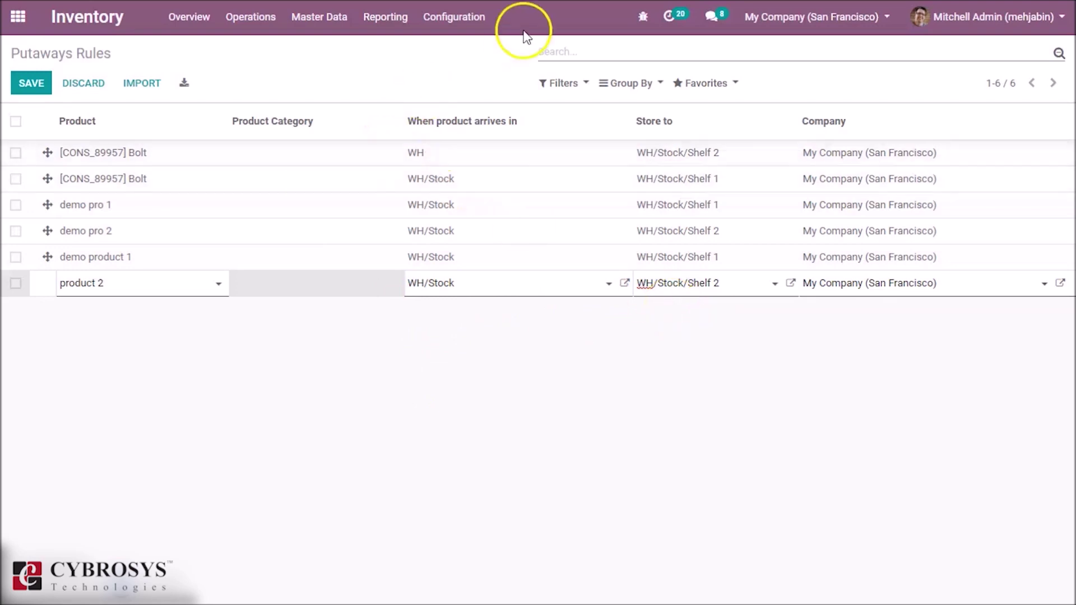
pyautogui.click(31, 90)
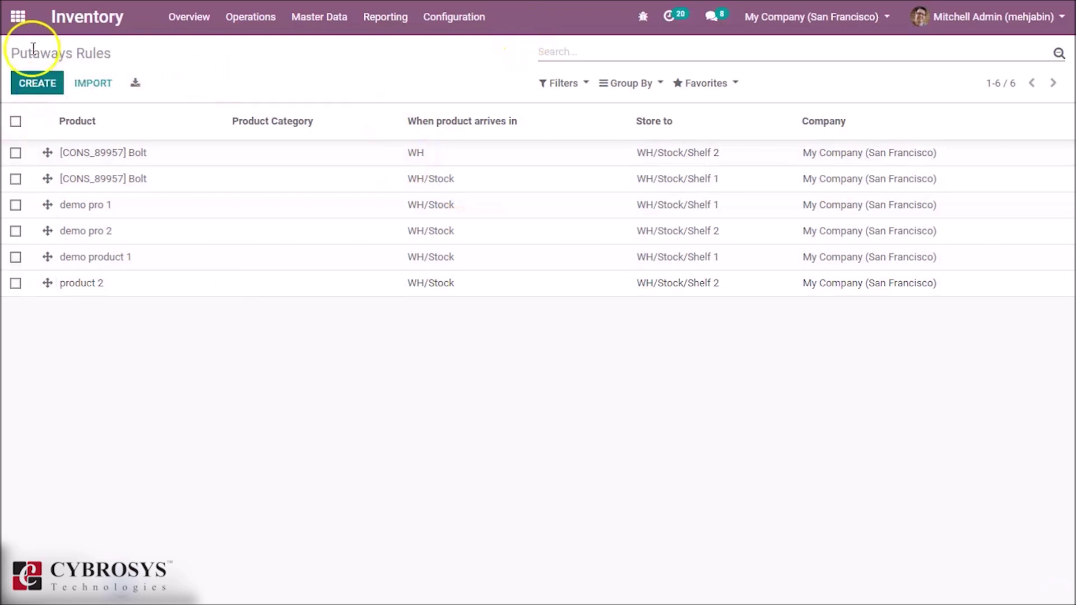
# Start a new request for quotation in Purchase with vendor Azure Interior.
pyautogui.click(18, 18)
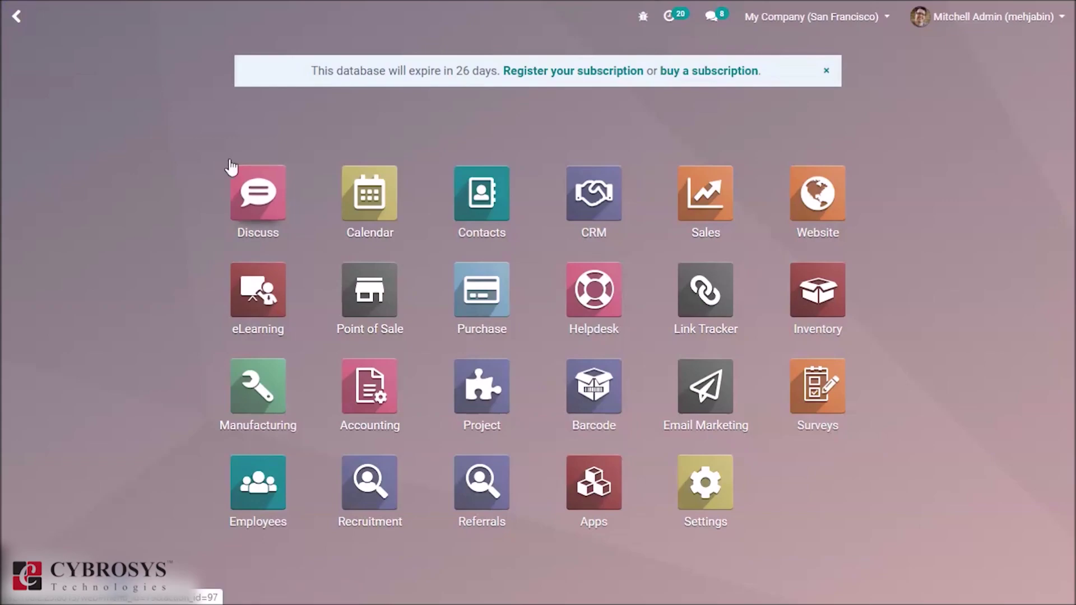
pyautogui.click(501, 301)
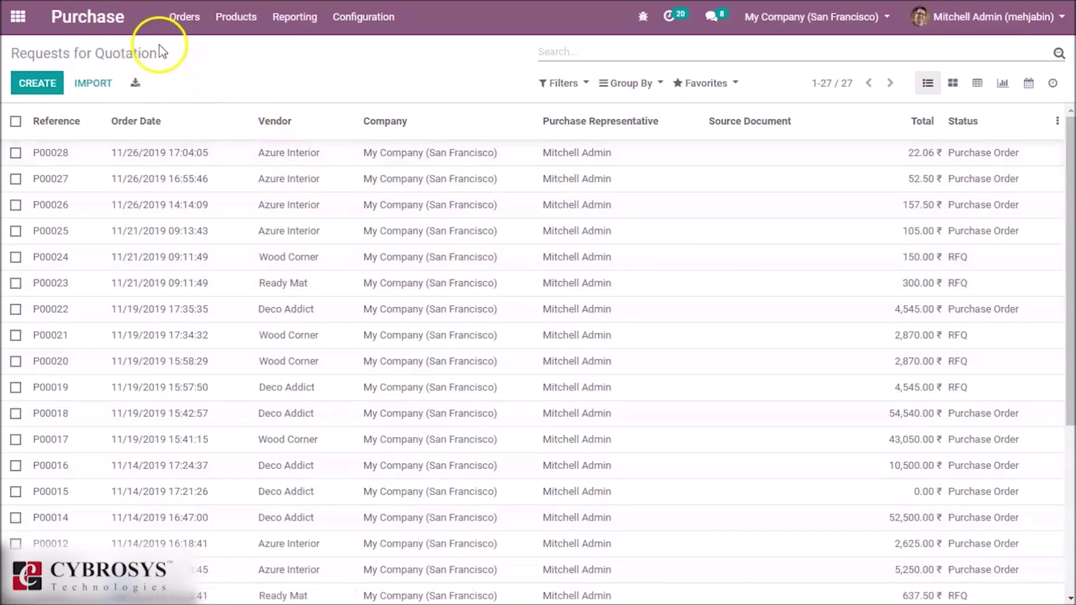
pyautogui.click(60, 89)
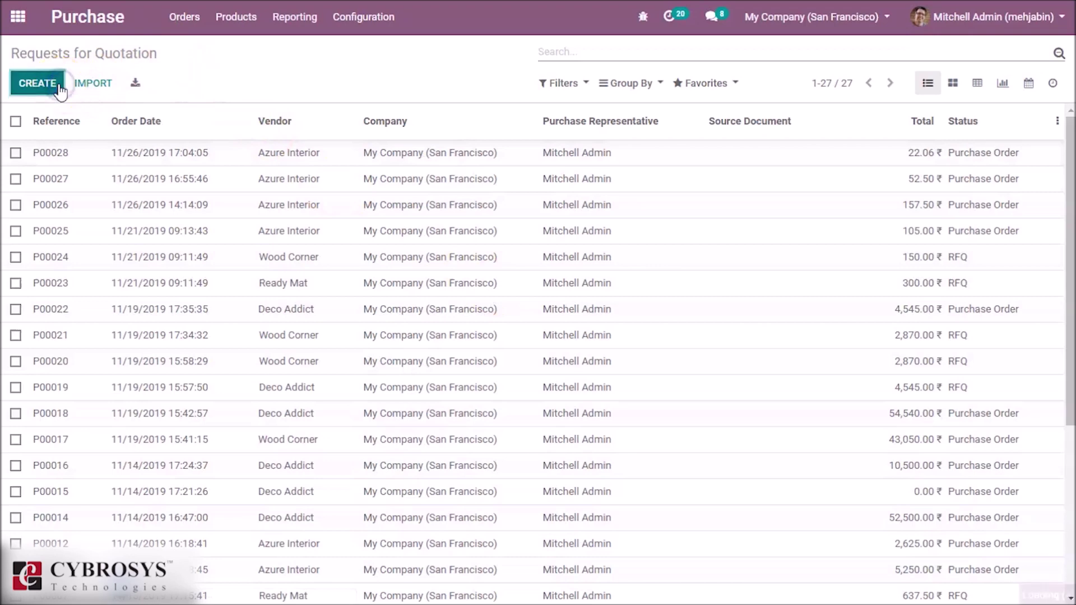
pyautogui.click(284, 240)
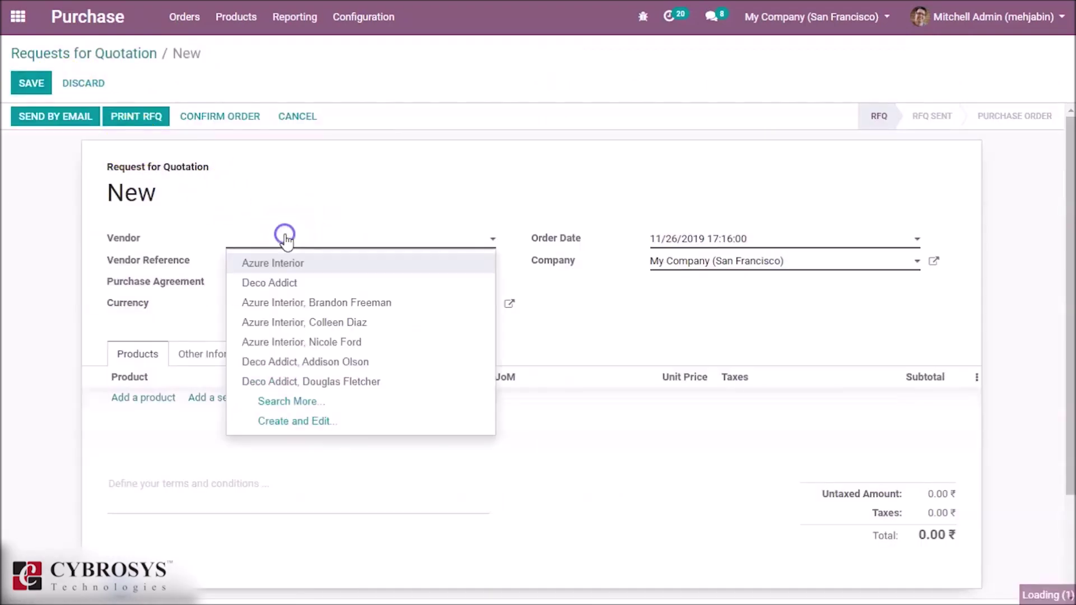
pyautogui.click(285, 264)
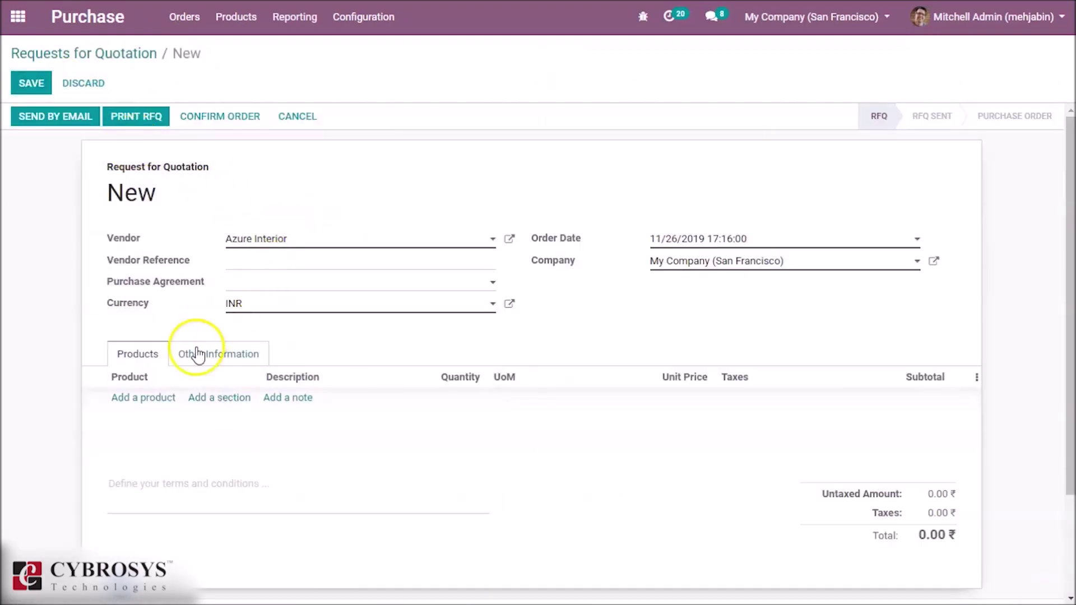
# Add a line for demo product 1 with unit price 10.
pyautogui.click(136, 398)
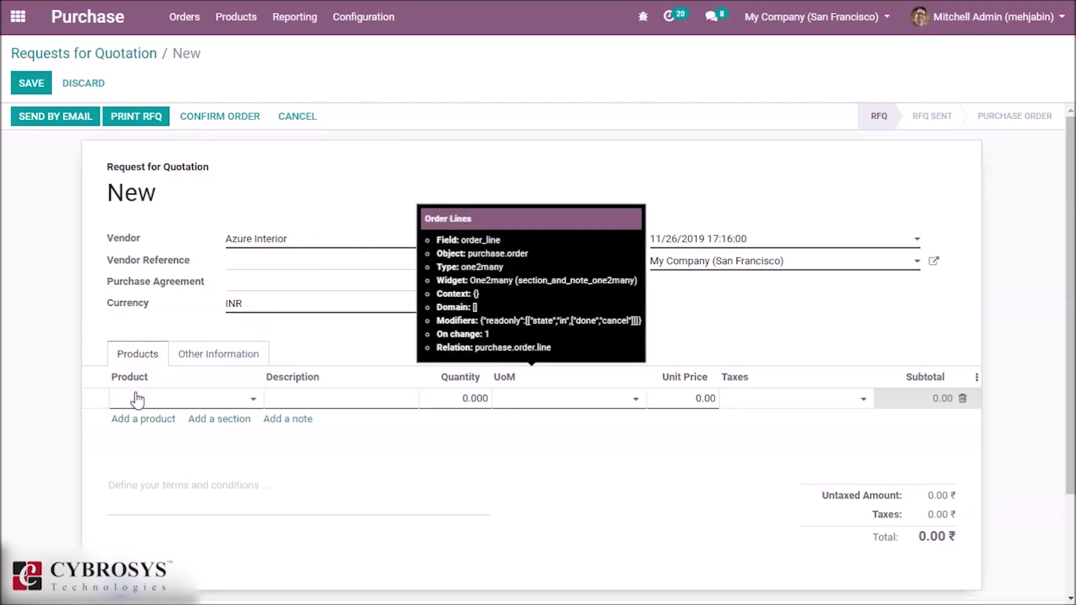
pyautogui.click(137, 398)
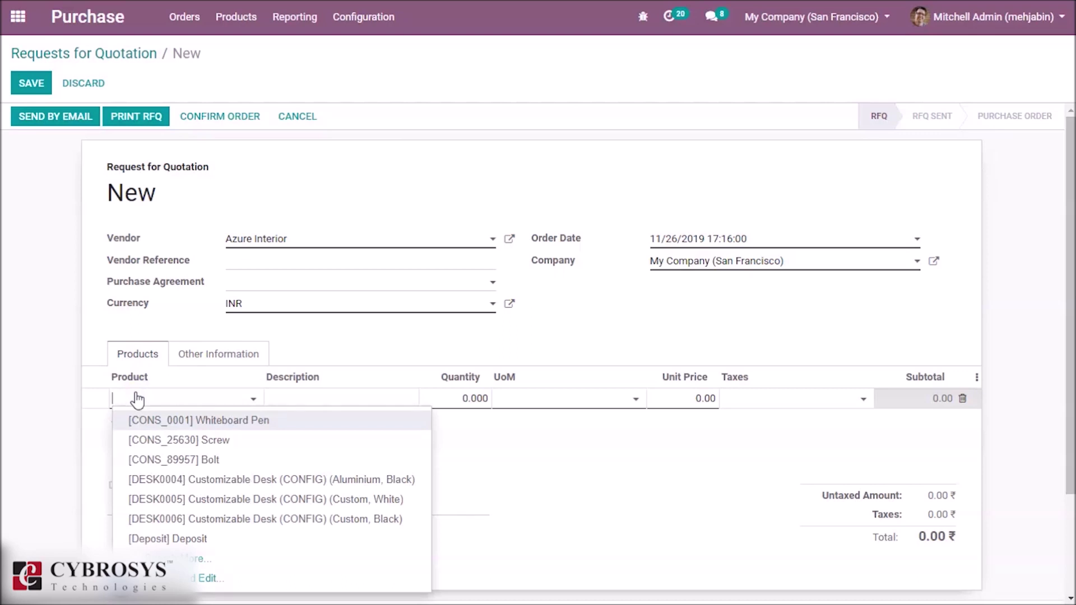
pyautogui.write('demo')
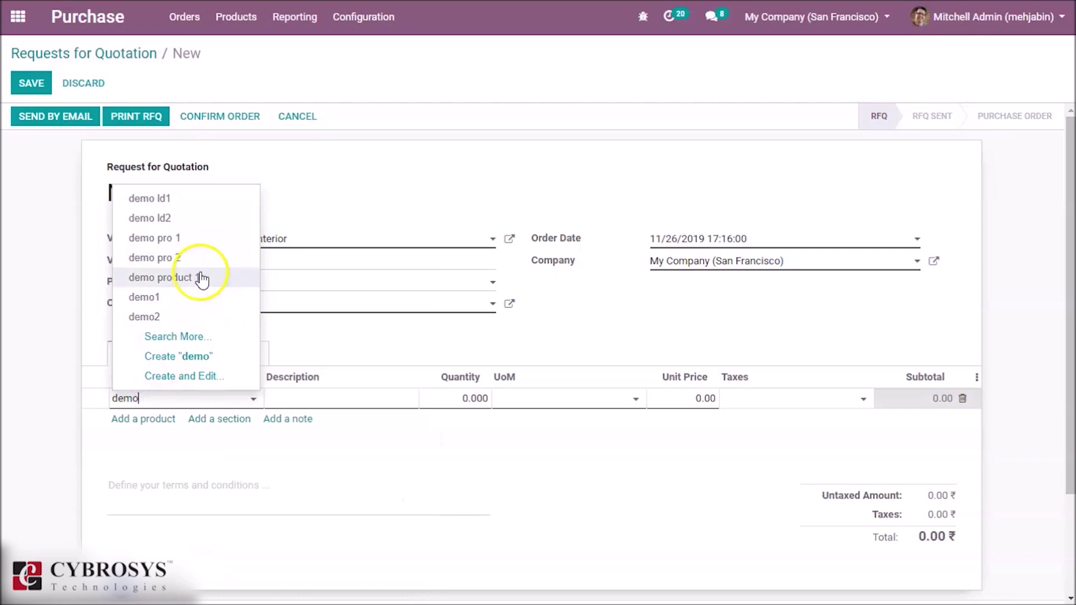
pyautogui.click(201, 278)
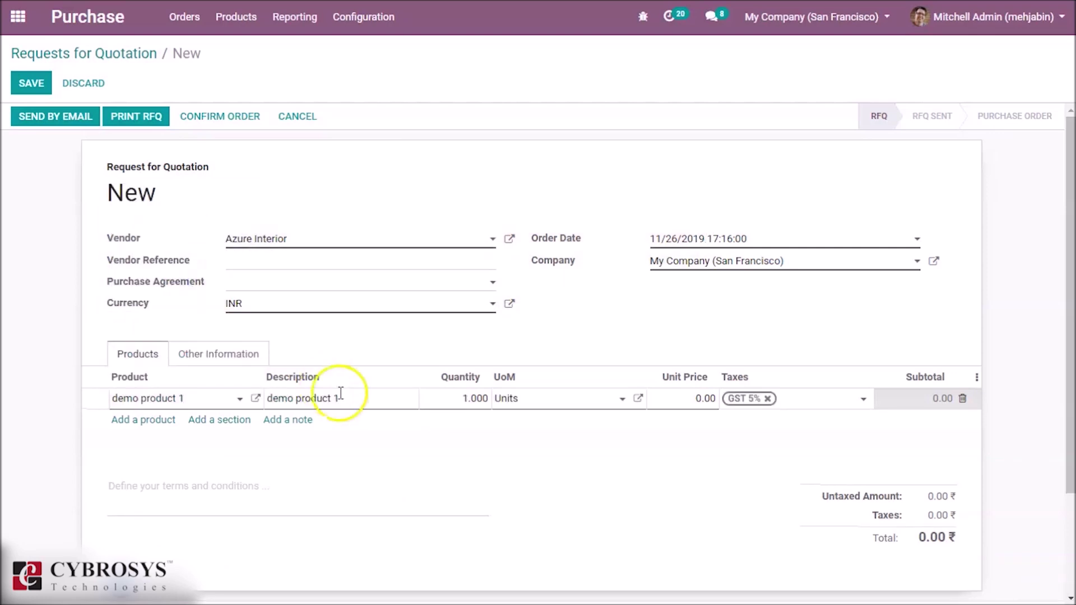
pyautogui.click(675, 399)
pyautogui.write('10')
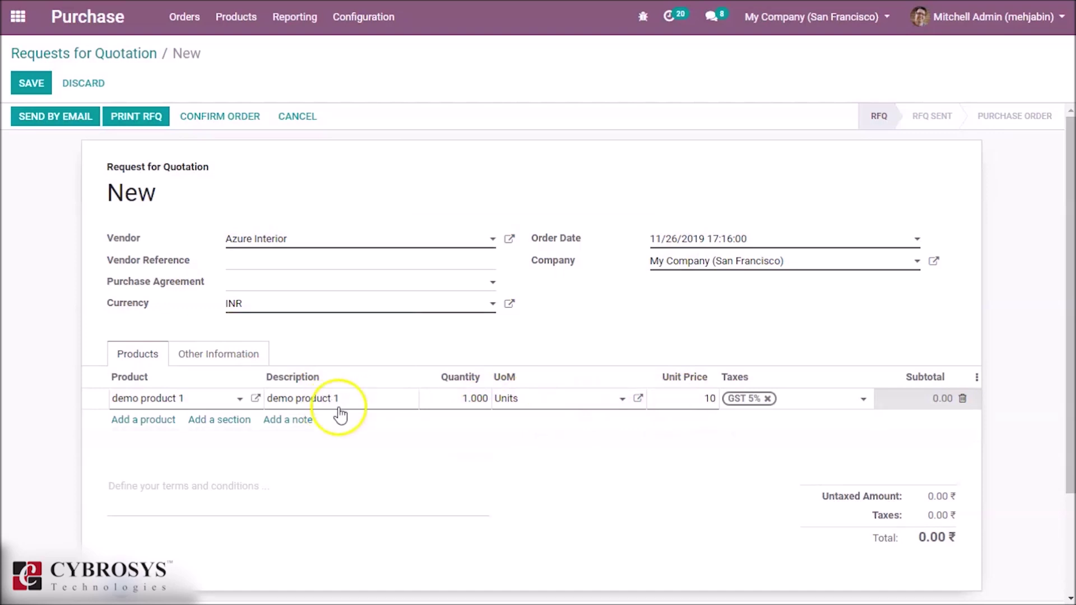
# Add a line for product 2 at unit price 20 and confirm the order.
pyautogui.click(116, 420)
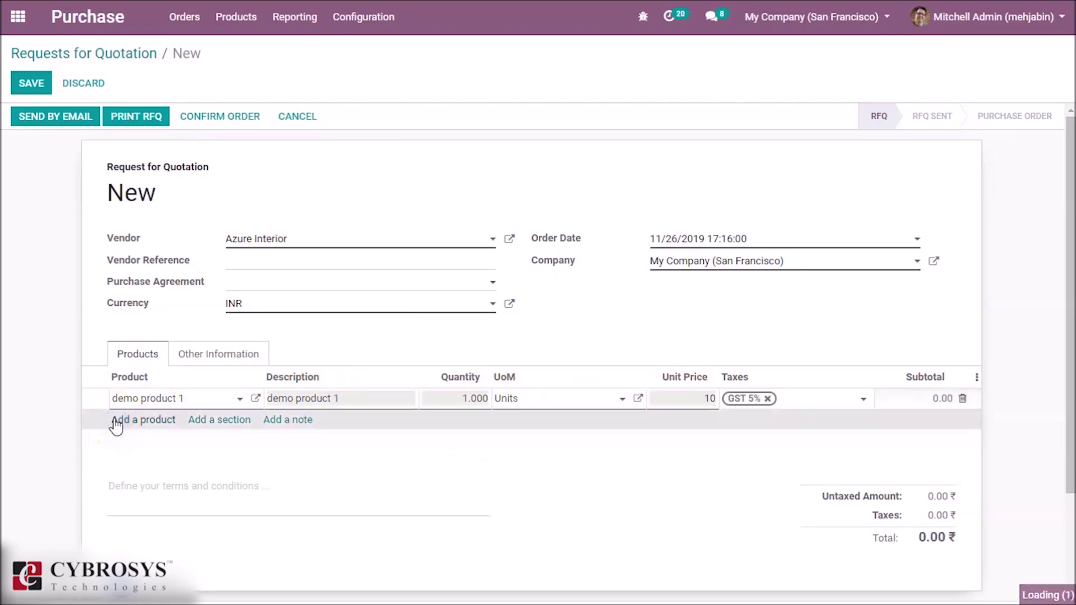
pyautogui.click(125, 421)
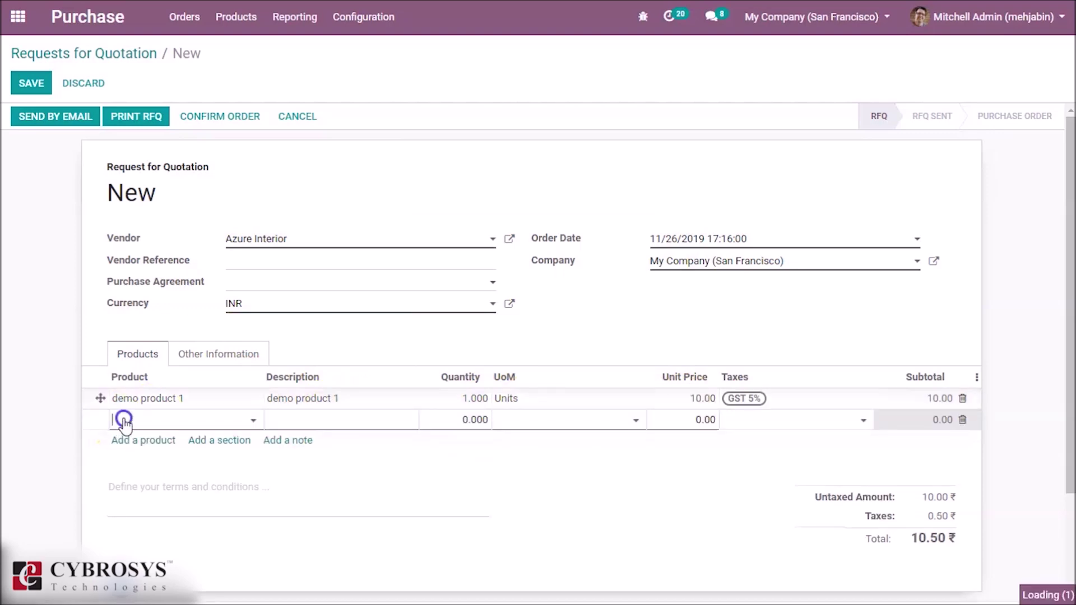
pyautogui.write('pr')
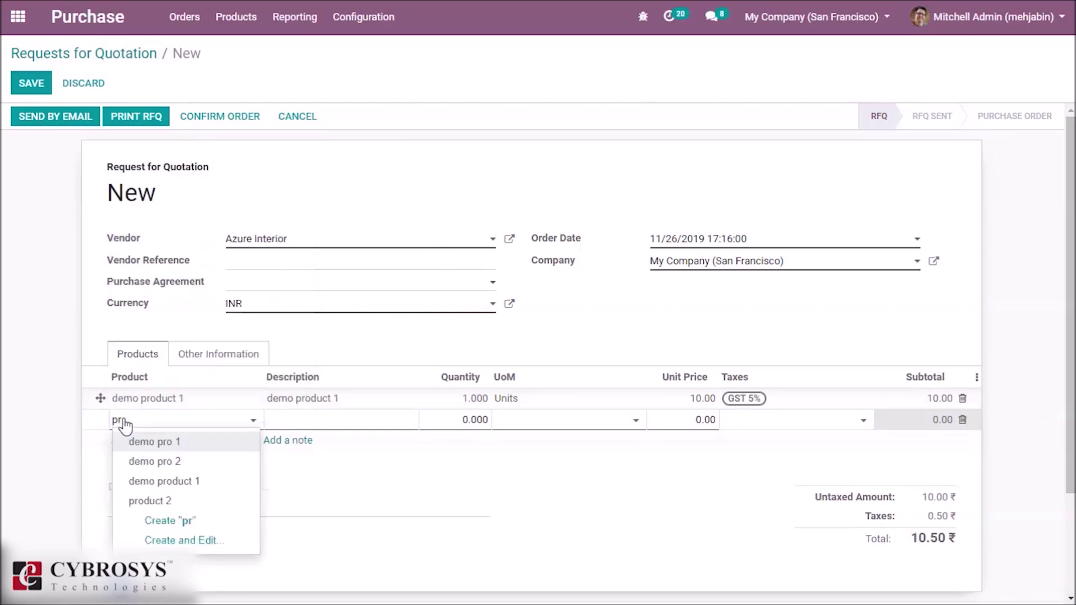
pyautogui.click(143, 496)
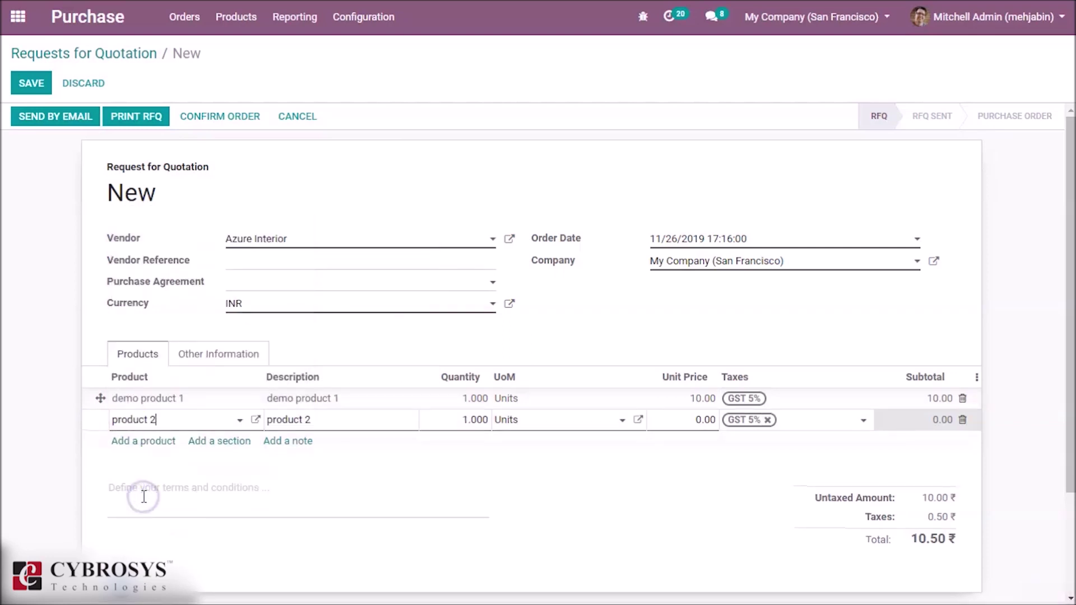
pyautogui.click(691, 424)
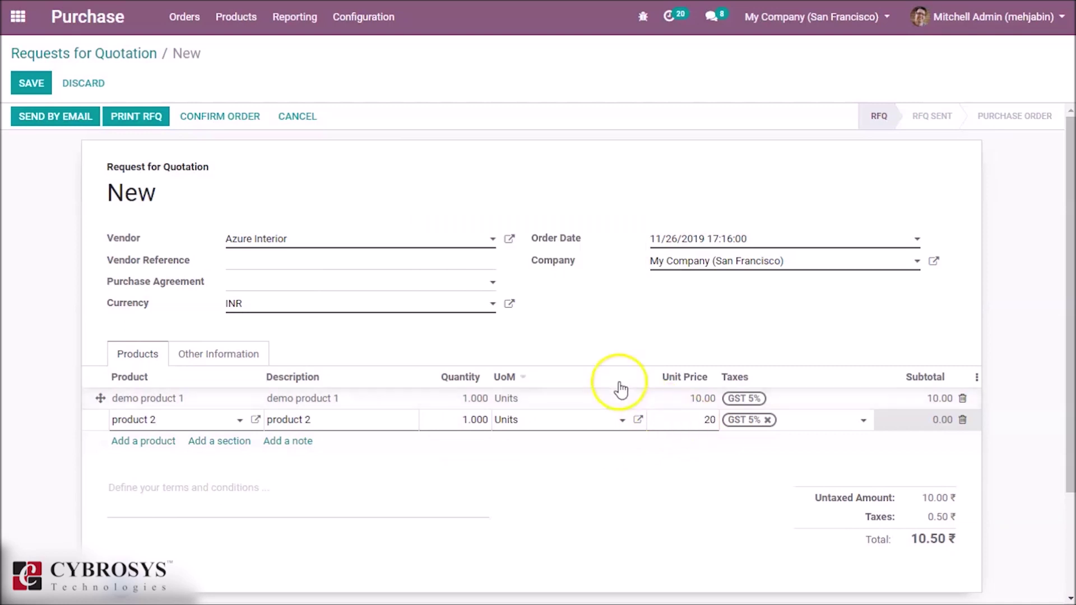
pyautogui.click(229, 119)
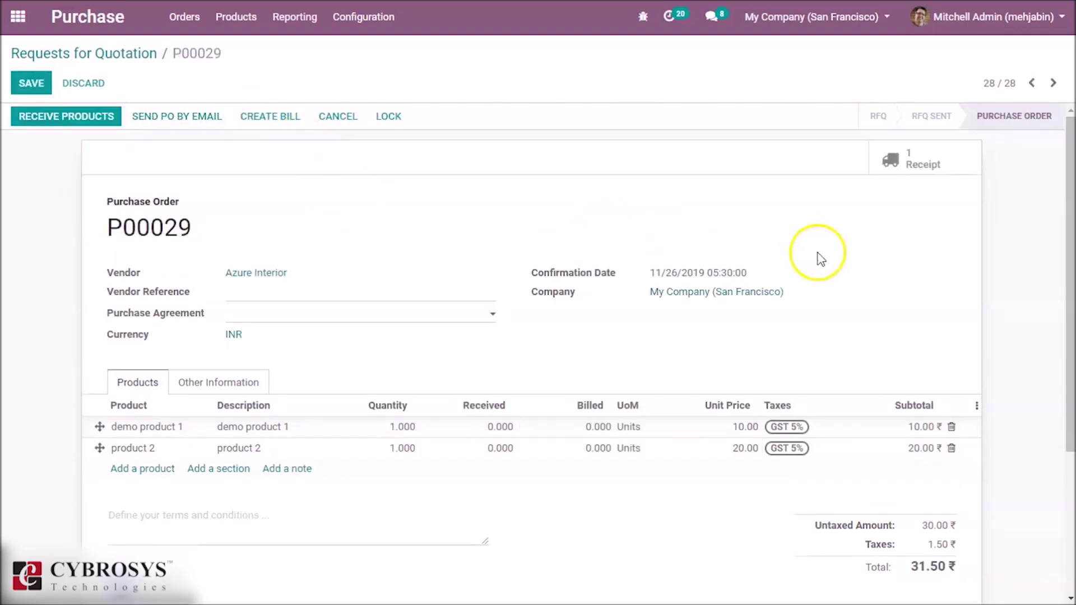
# Validate receipt WH/IN/00022, applying the immediate transfer of all quantities.
pyautogui.click(922, 164)
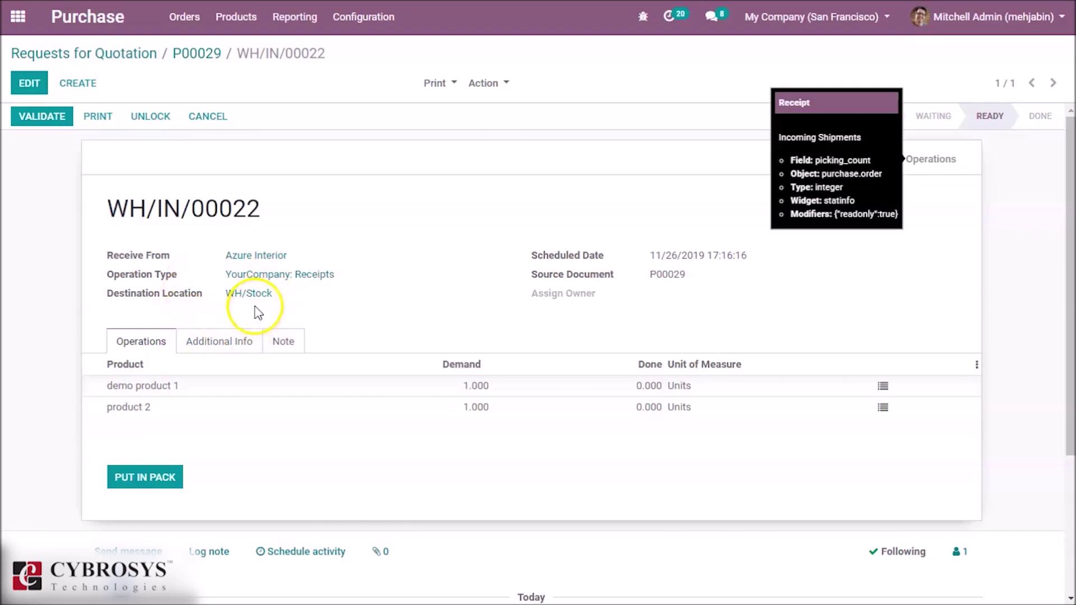
pyautogui.click(35, 116)
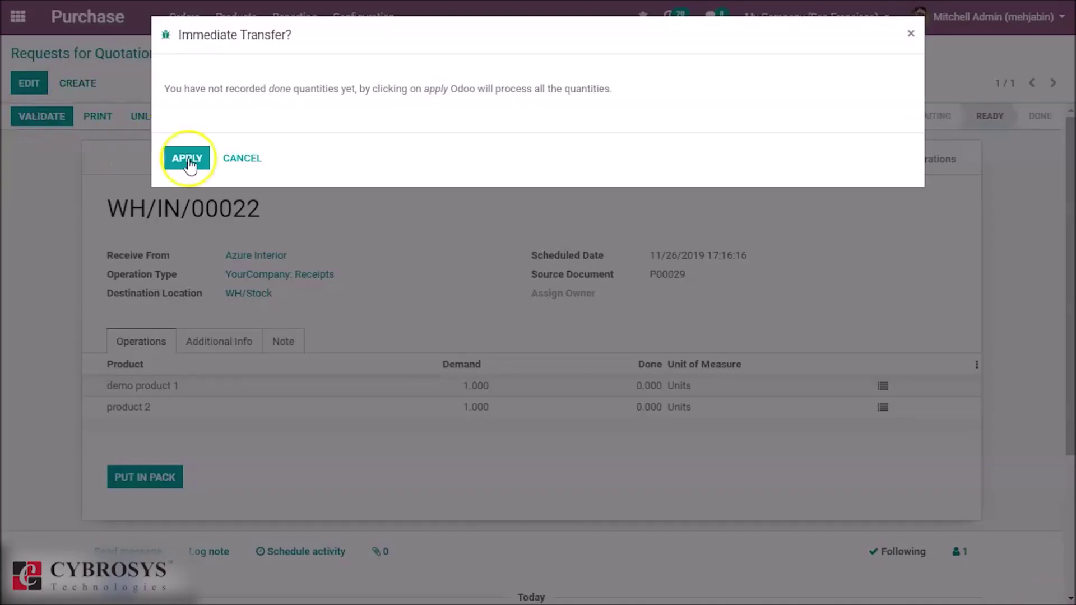
pyautogui.click(188, 158)
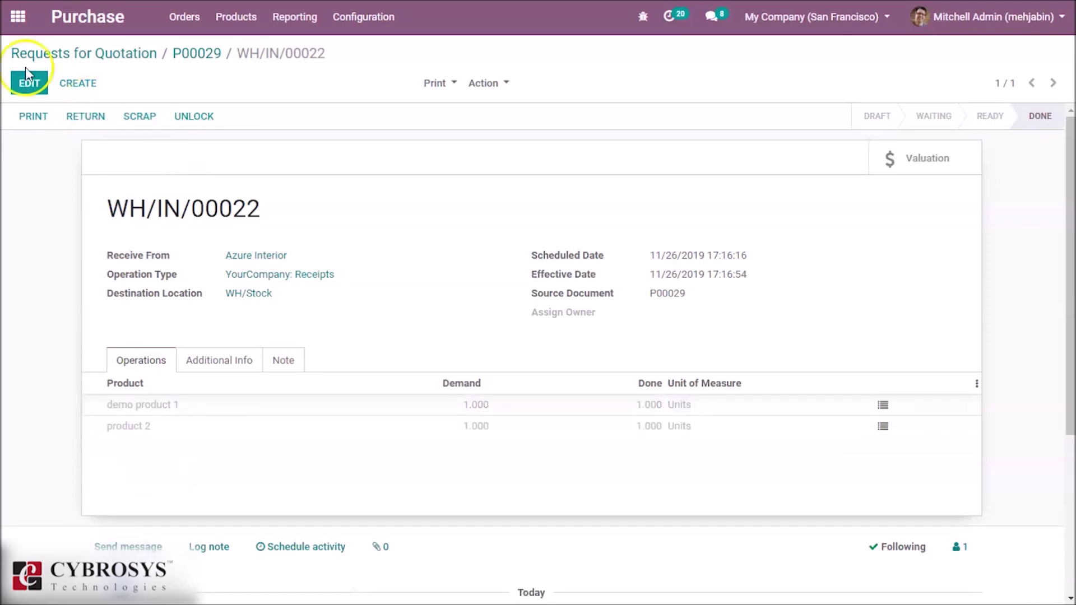
# Open the Inventory Report of stock by location.
pyautogui.click(20, 16)
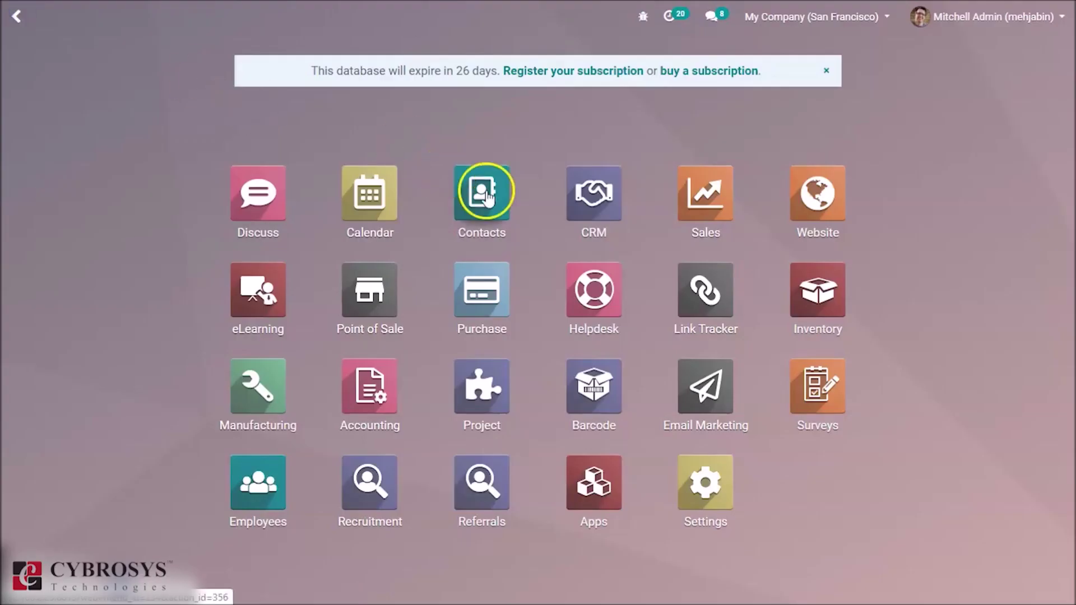
pyautogui.click(822, 306)
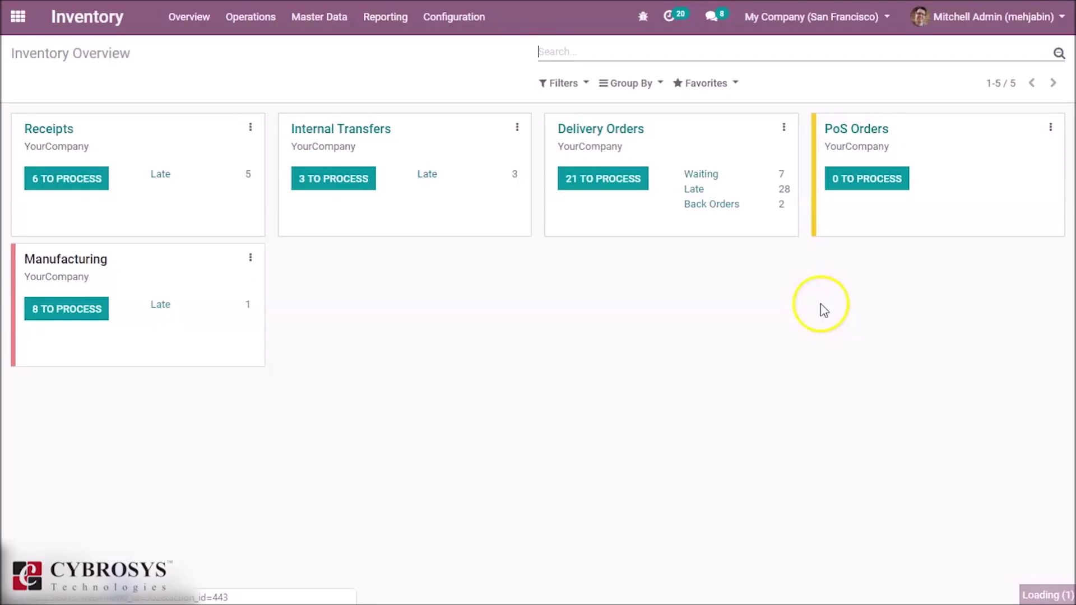
pyautogui.click(374, 22)
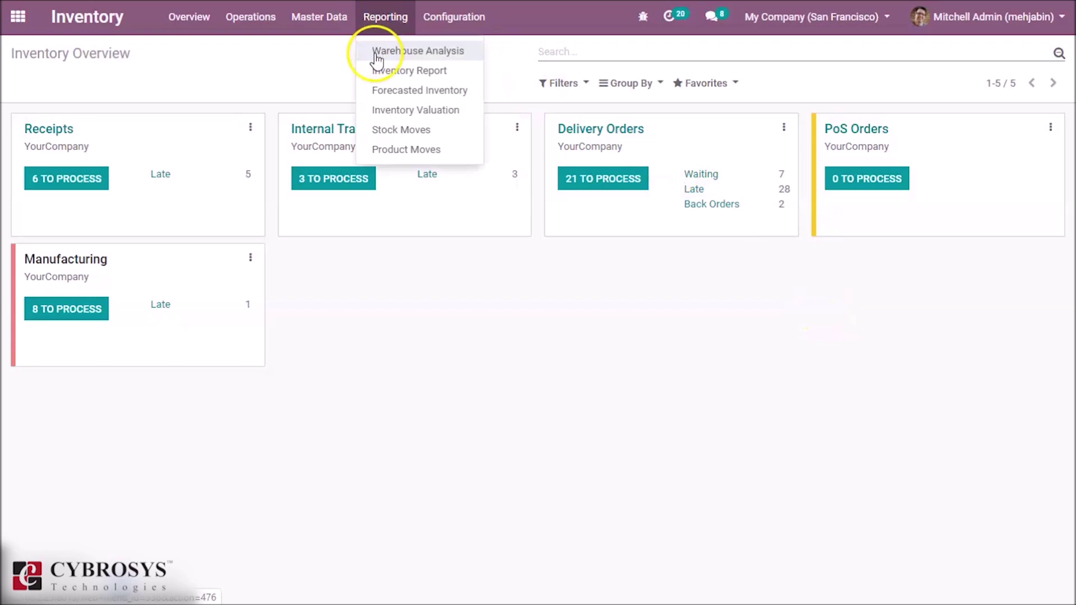
pyautogui.click(397, 80)
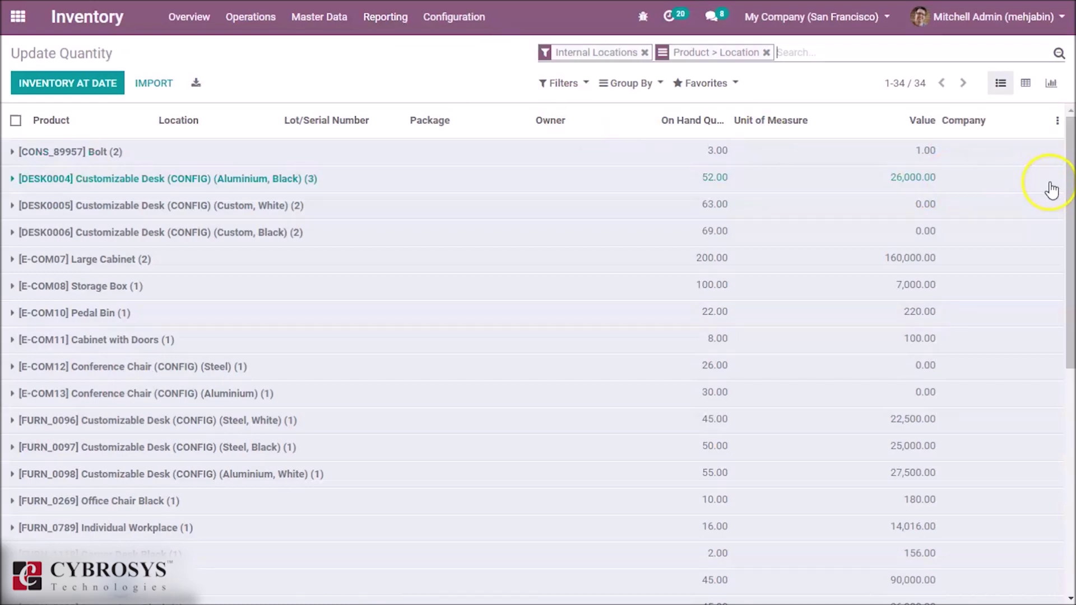
# Expand demo product 1 and product 2 to verify stock on WH/Stock/Shelf 1 and Shelf 2.
pyautogui.moveTo(1069, 185); pyautogui.dragTo(1070, 444)
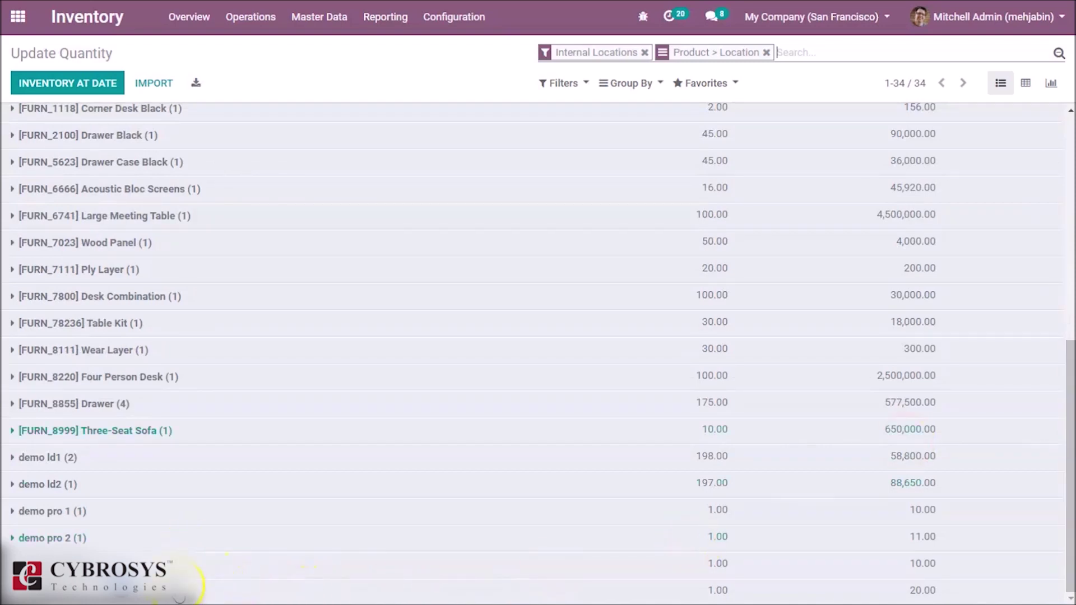
pyautogui.click(169, 565)
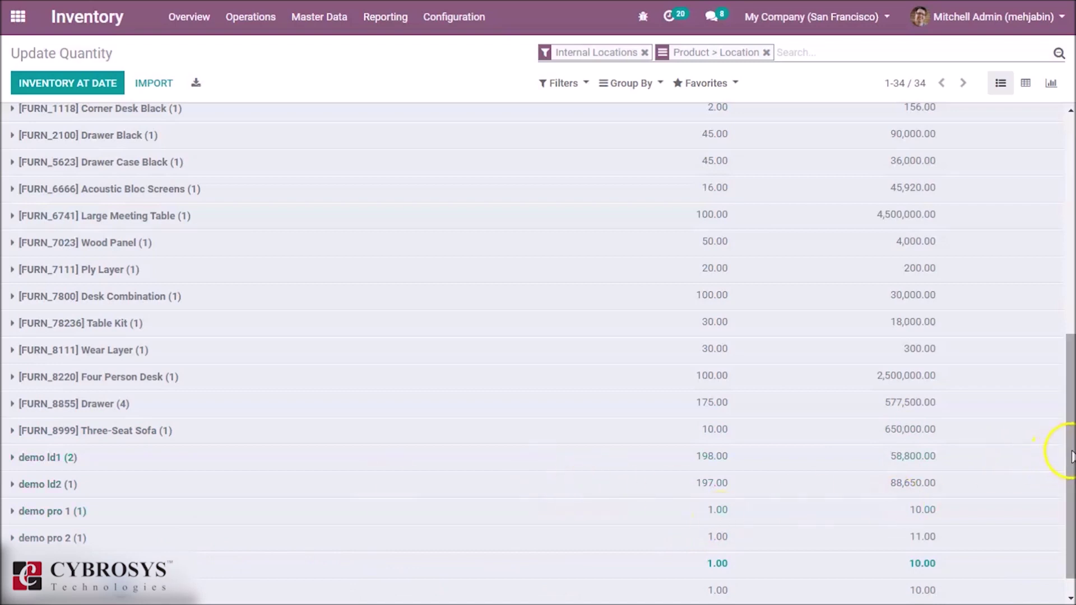
pyautogui.moveTo(1067, 449); pyautogui.dragTo(1072, 487)
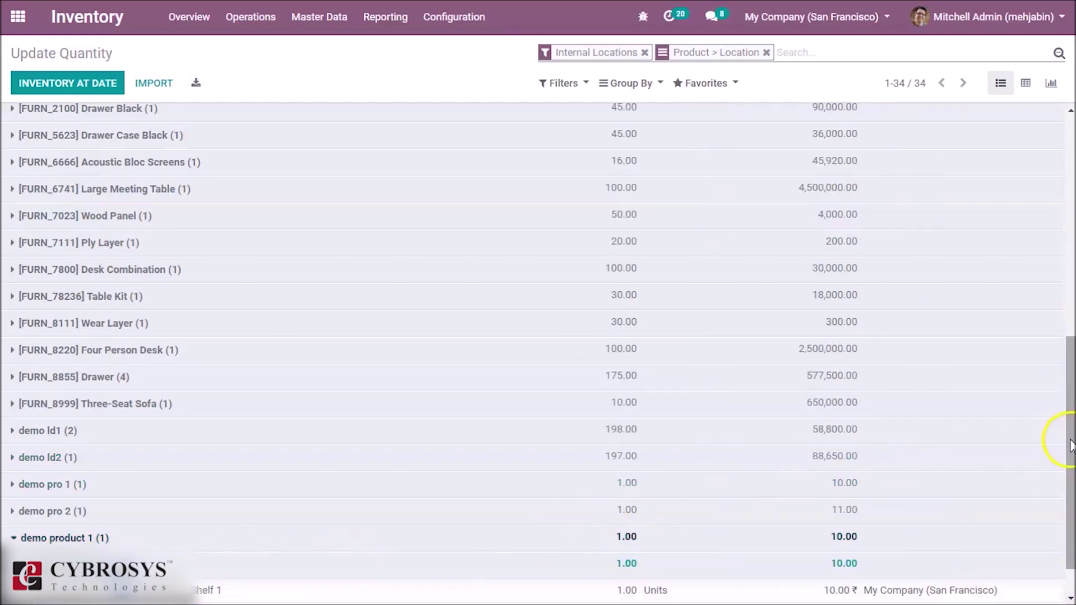
pyautogui.moveTo(1070, 446); pyautogui.dragTo(1071, 494)
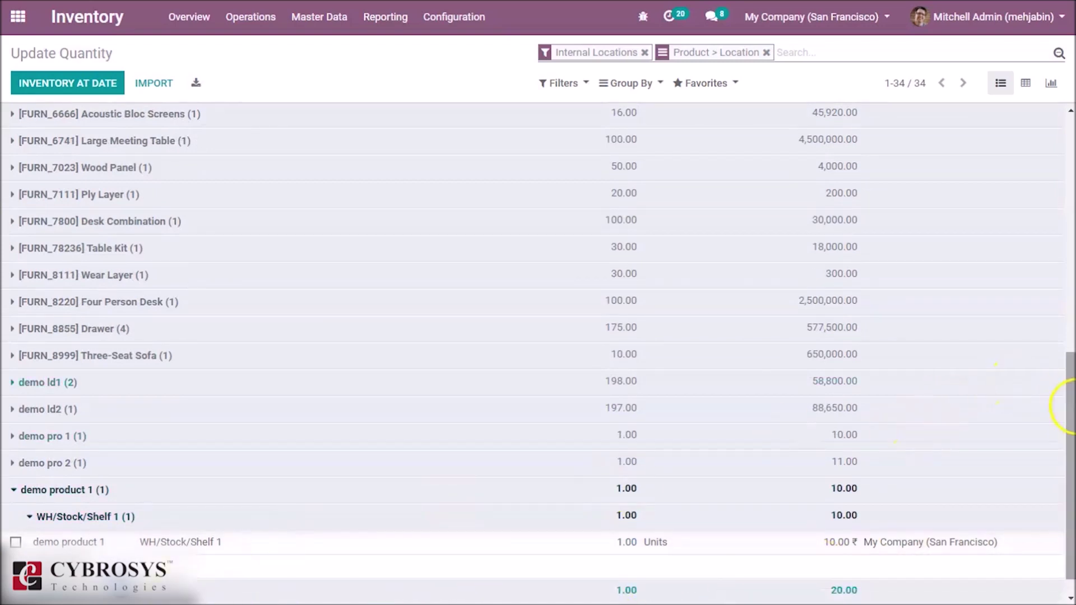
pyautogui.moveTo(1070, 414); pyautogui.dragTo(1064, 492)
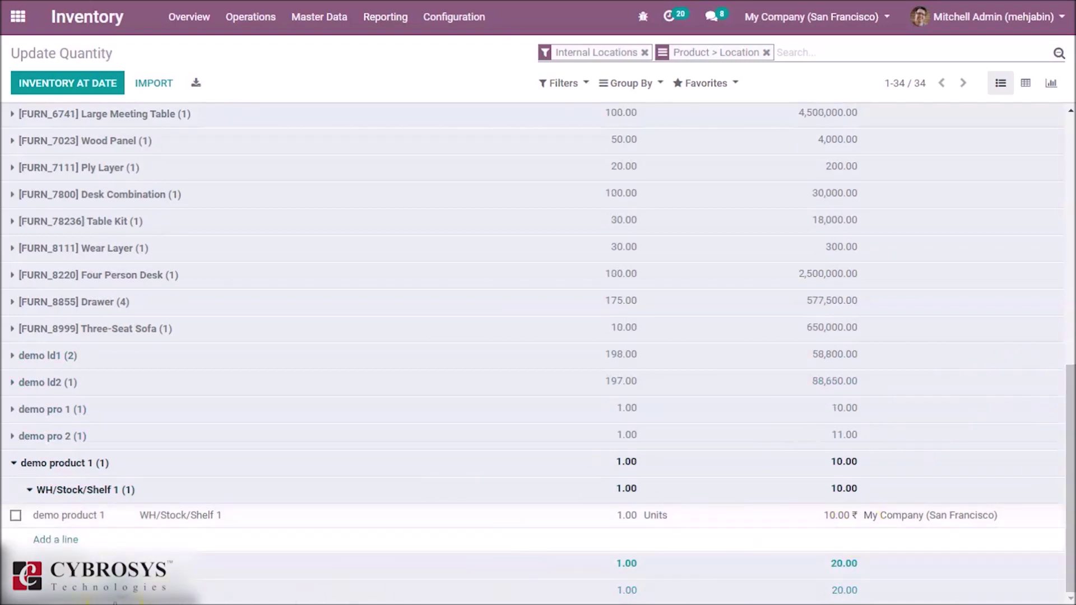
pyautogui.scroll(-1, 1070, 479)
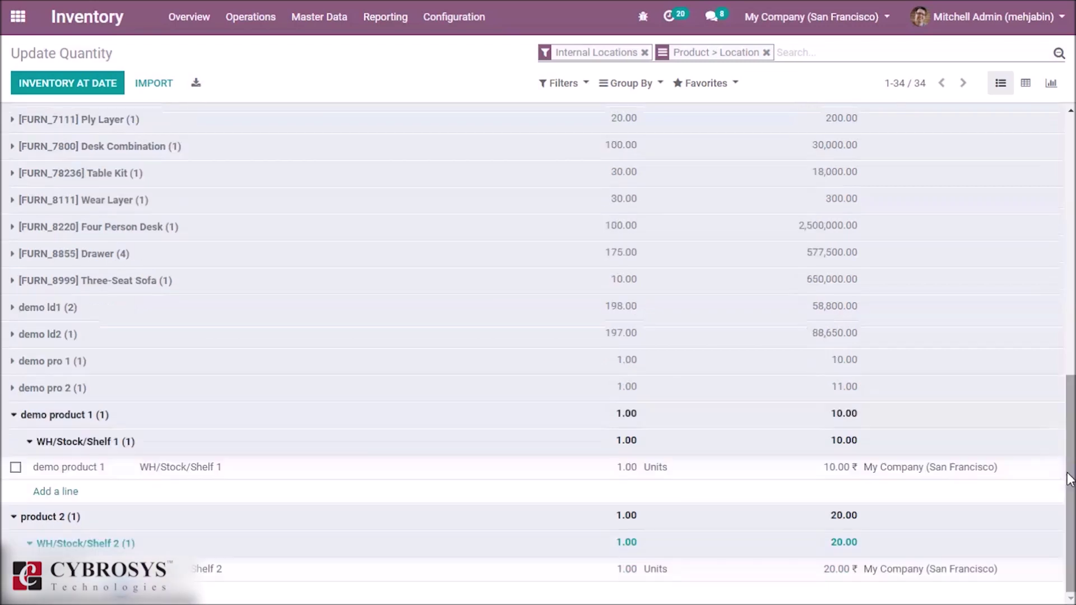